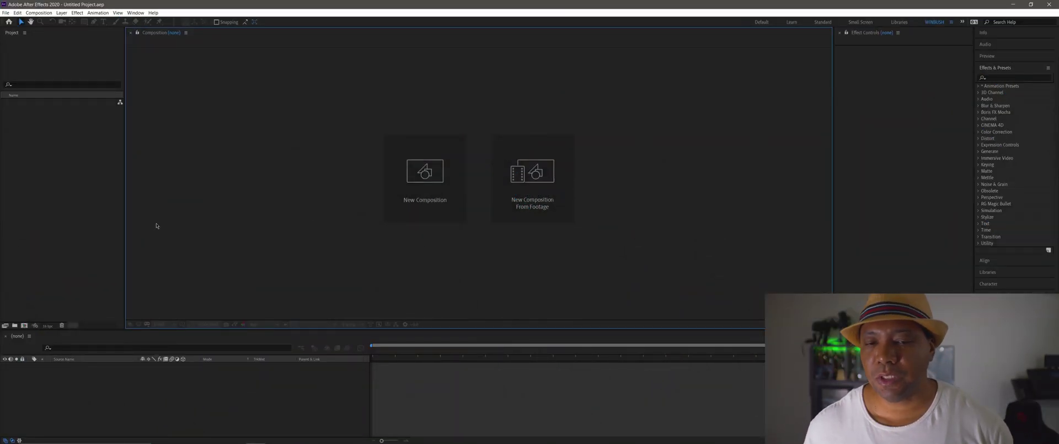
- Create a new composition named Winbush_Aero
click(48, 202)
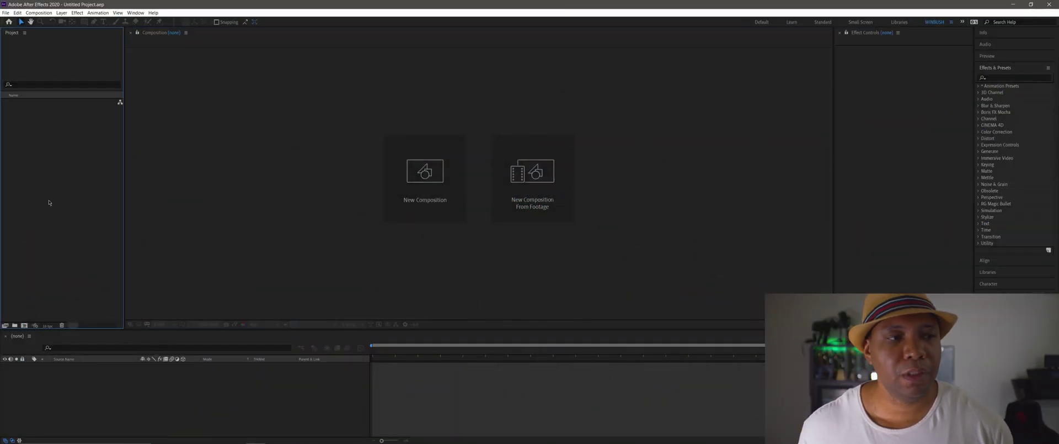
click(24, 325)
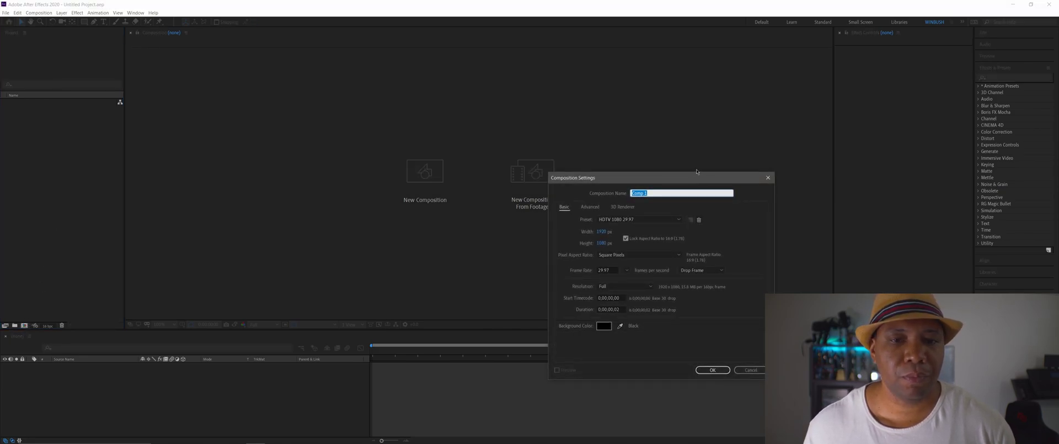
drag(676, 175, 477, 70)
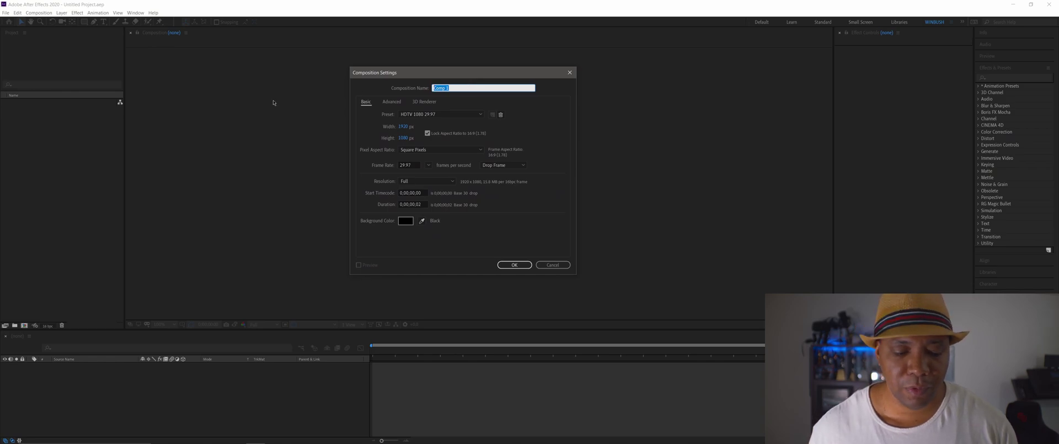
text(Winb)
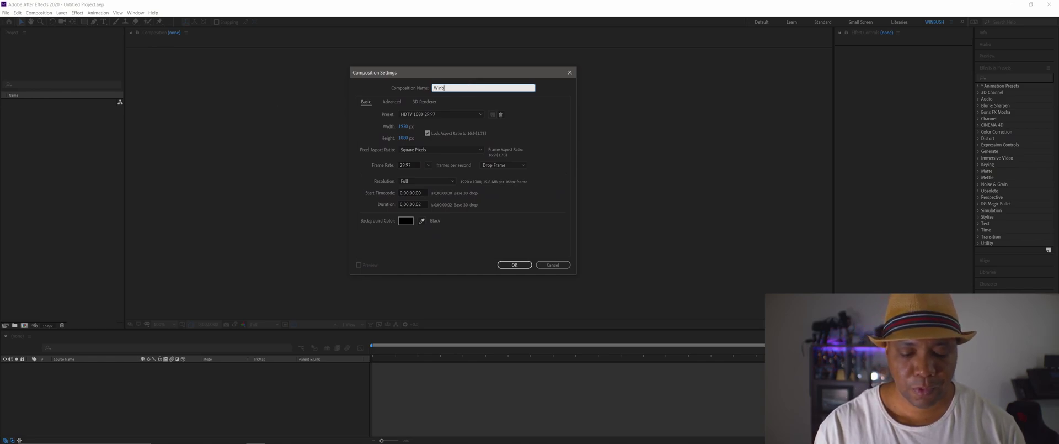
text(ush)
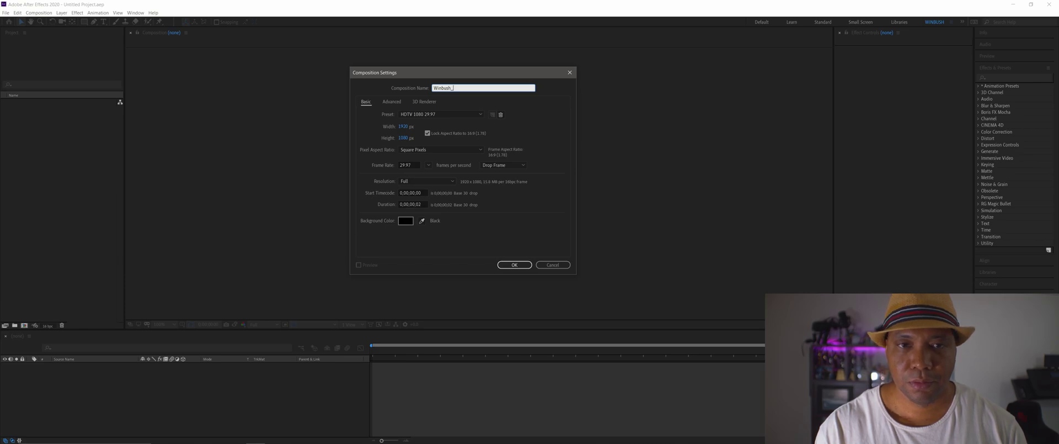
text(_Aero)
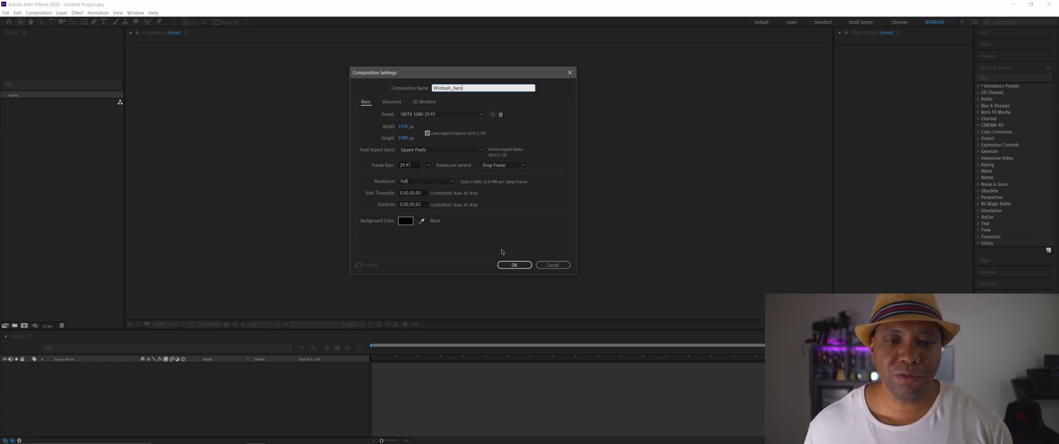
click(512, 264)
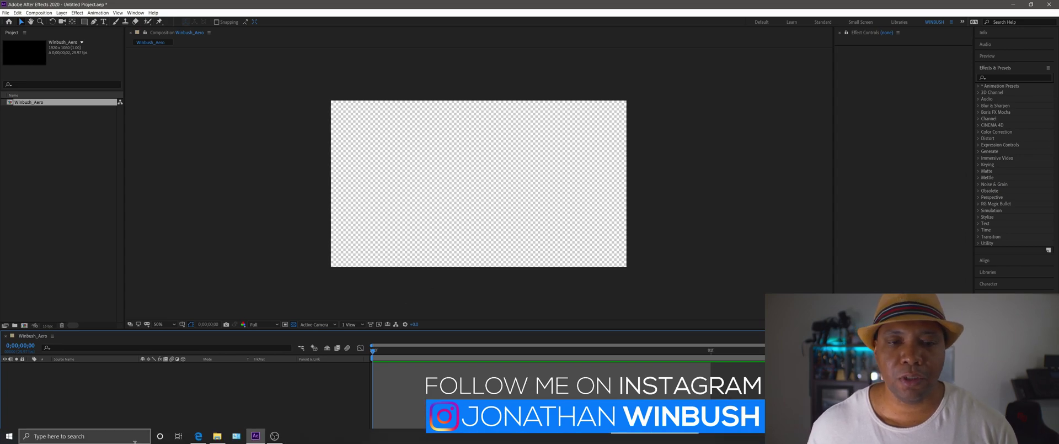
- Import MG_Logo.png from the IMAGES folder into the Project panel
click(217, 436)
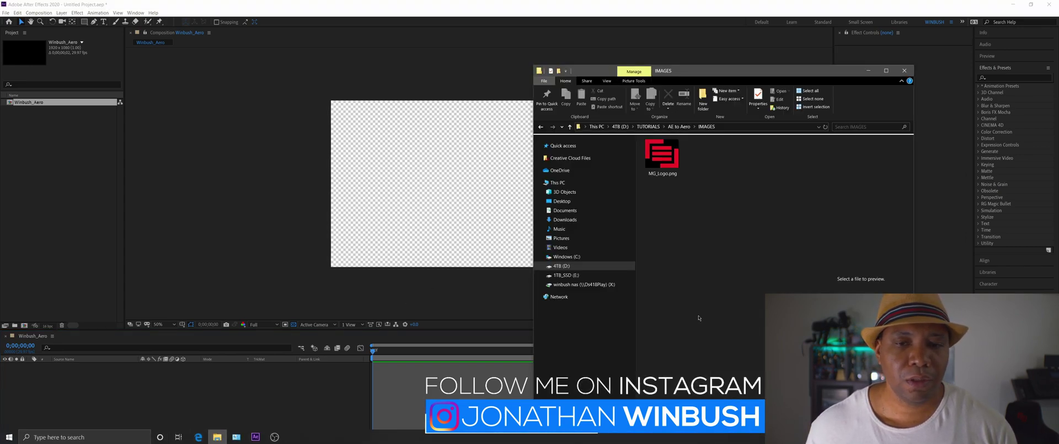
click(665, 156)
drag(665, 157, 71, 192)
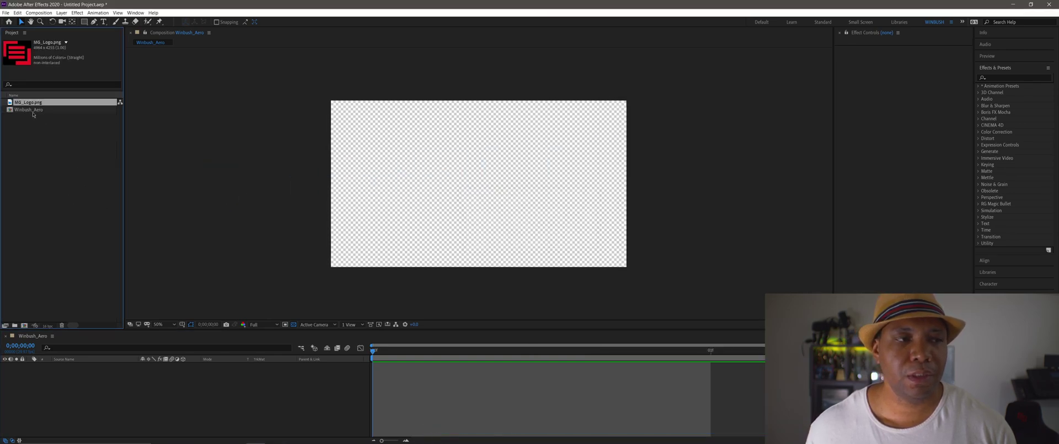
- Put MG_Logo.png on the timeline and add a 1920×1080 comp-sized Black Solid 1 above it
drag(32, 103, 81, 400)
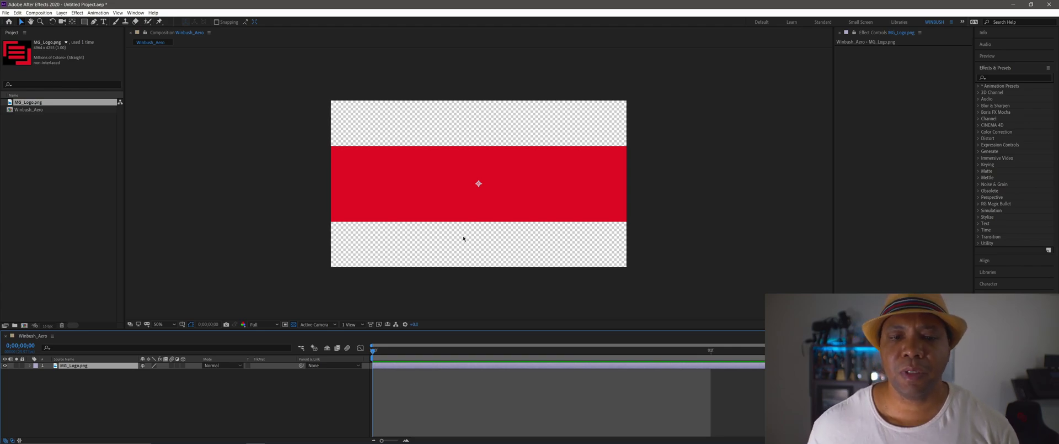
right_click(110, 413)
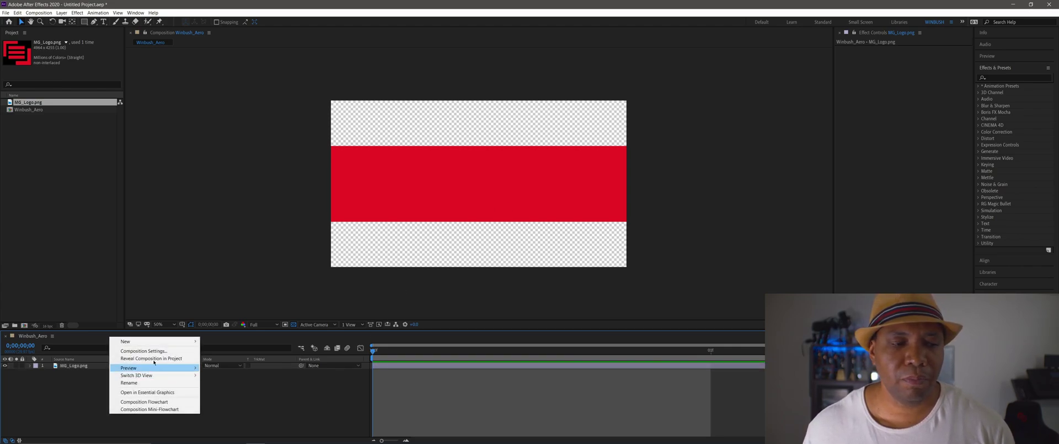
mouse_move(164, 344)
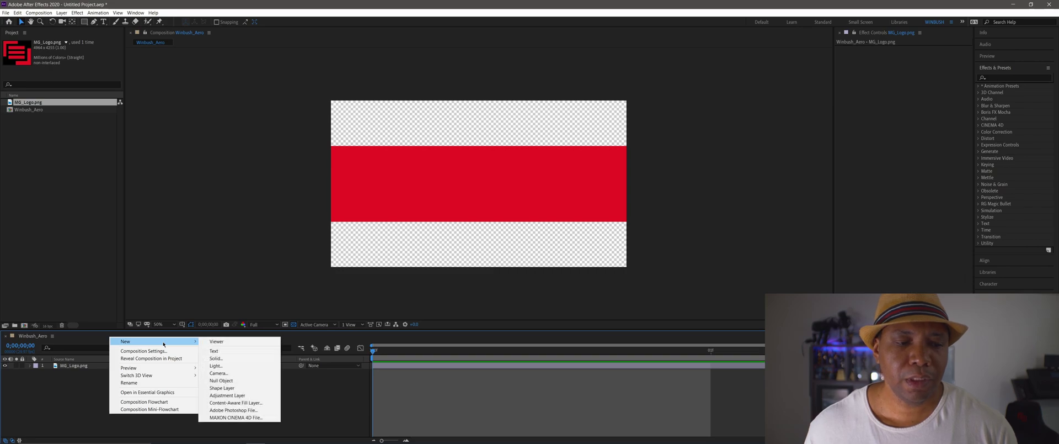
click(240, 358)
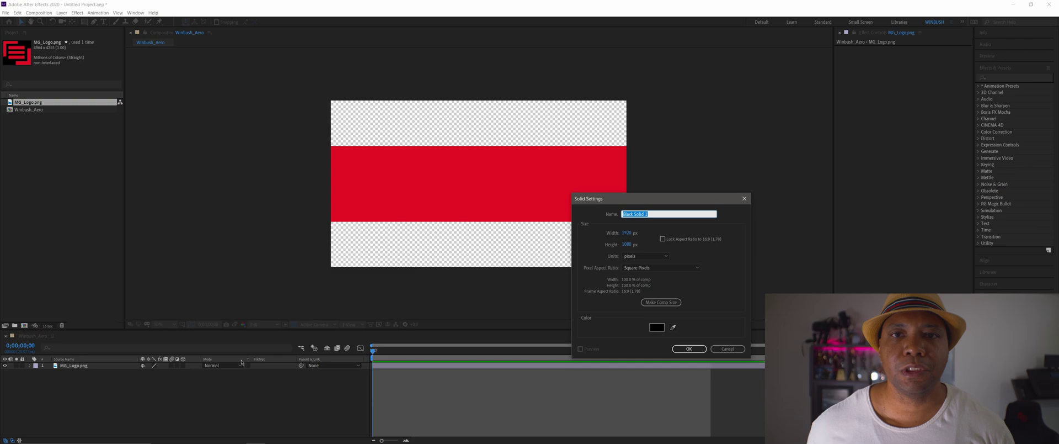
click(654, 213)
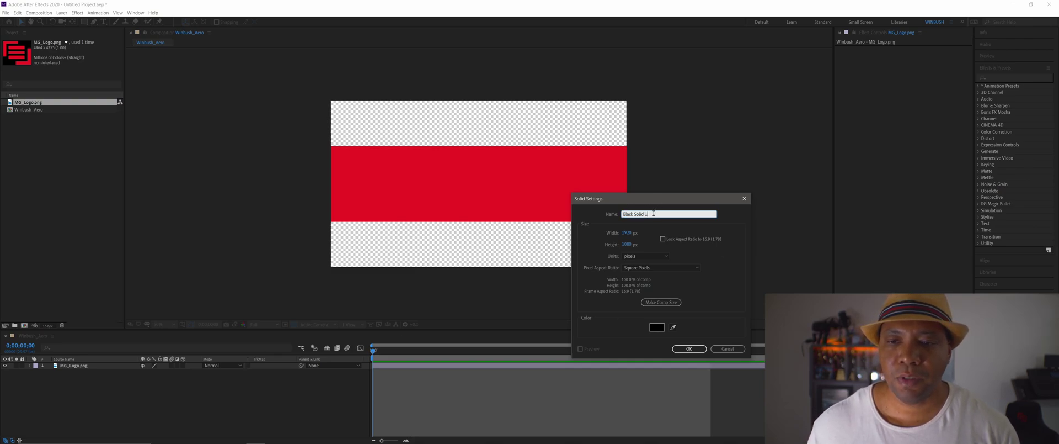
drag(654, 213, 609, 218)
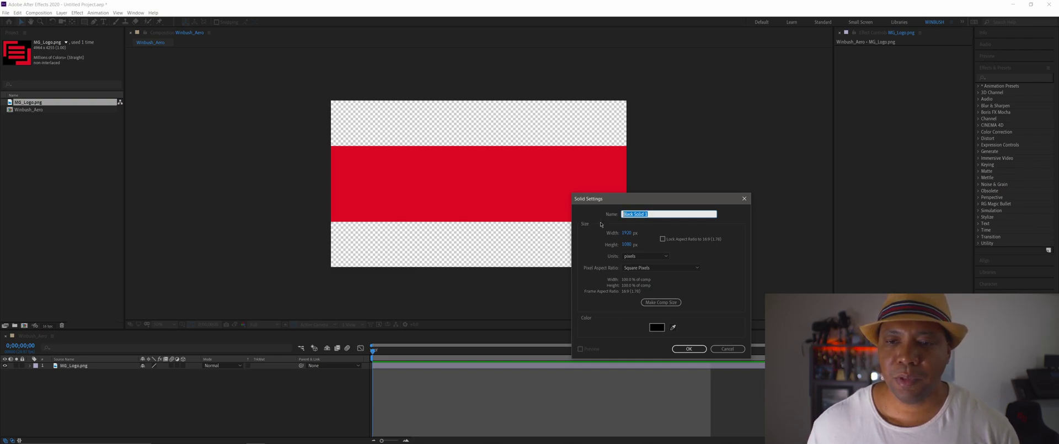
click(661, 302)
drag(656, 205, 402, 83)
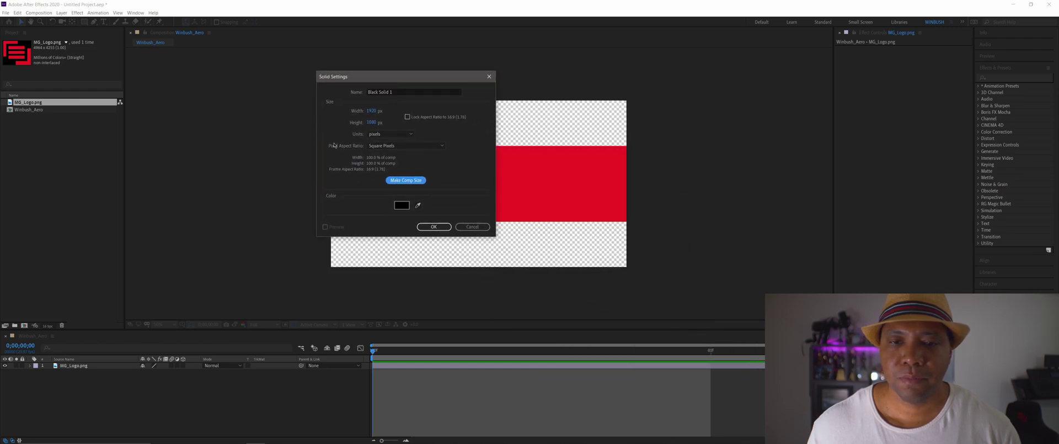
click(435, 227)
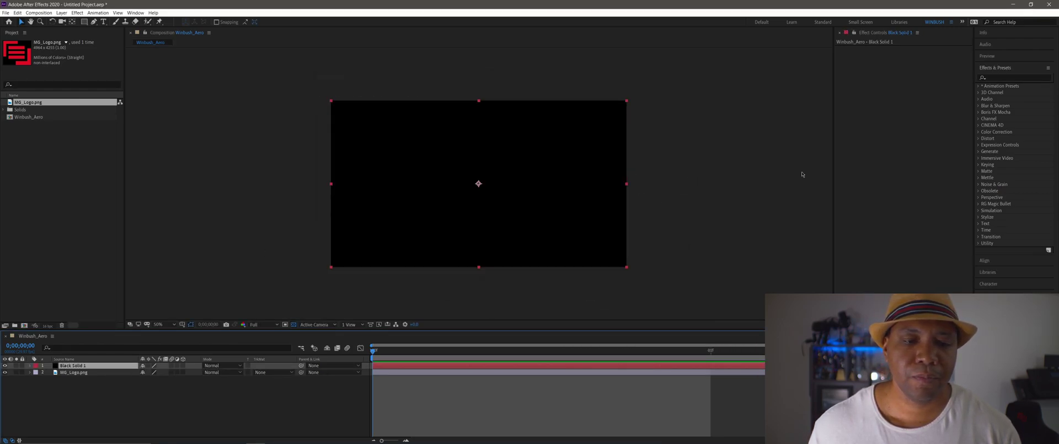
- Search Effects & Presets for 'mantra' and apply Mantra Graphix to Black Solid 1
drag(834, 104, 763, 104)
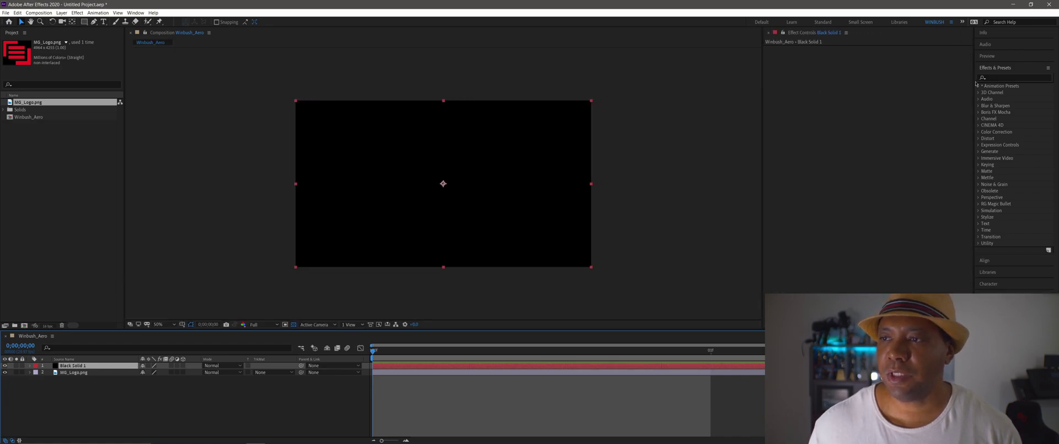
drag(975, 84, 886, 84)
click(919, 76)
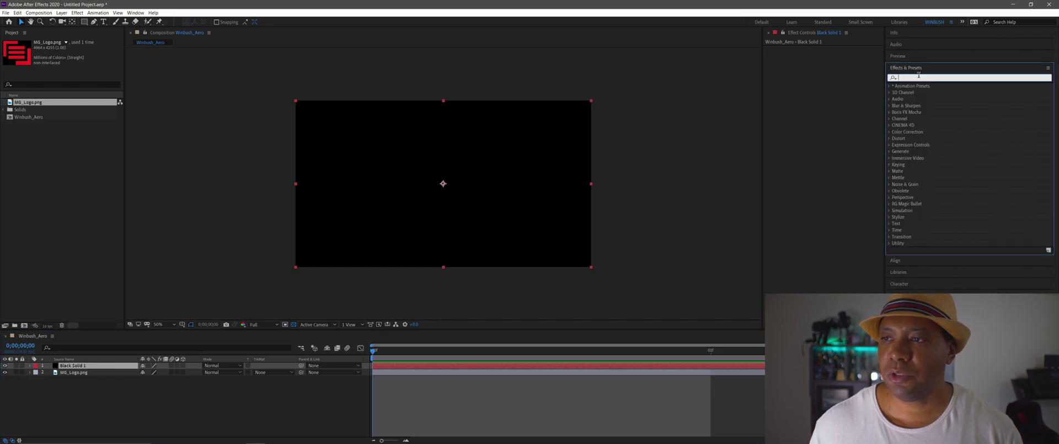
text(mantra)
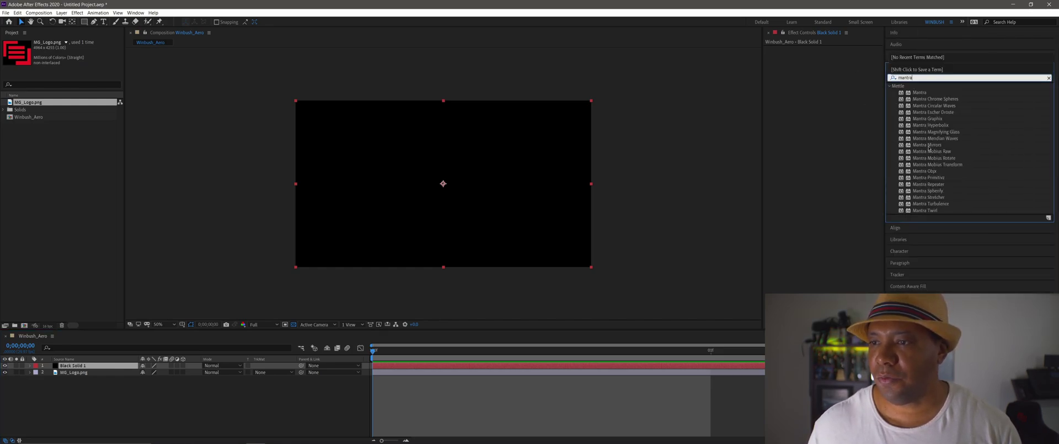
click(942, 119)
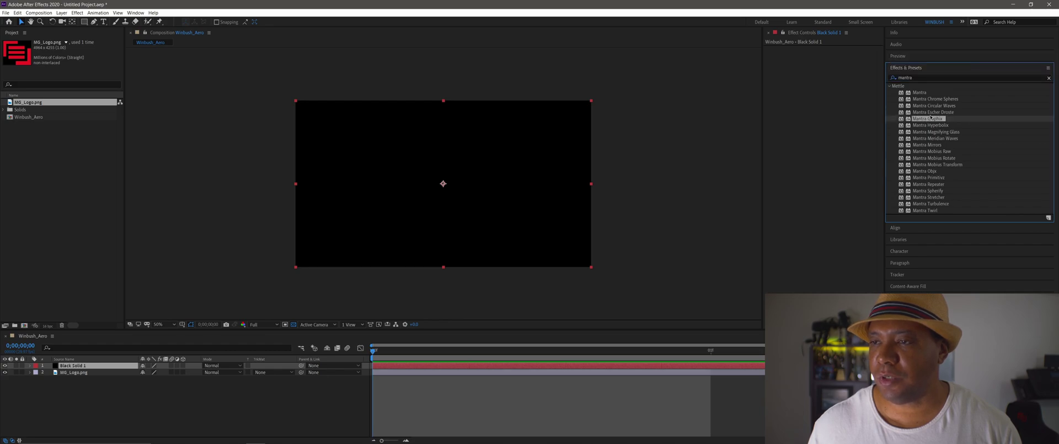
drag(931, 118, 811, 114)
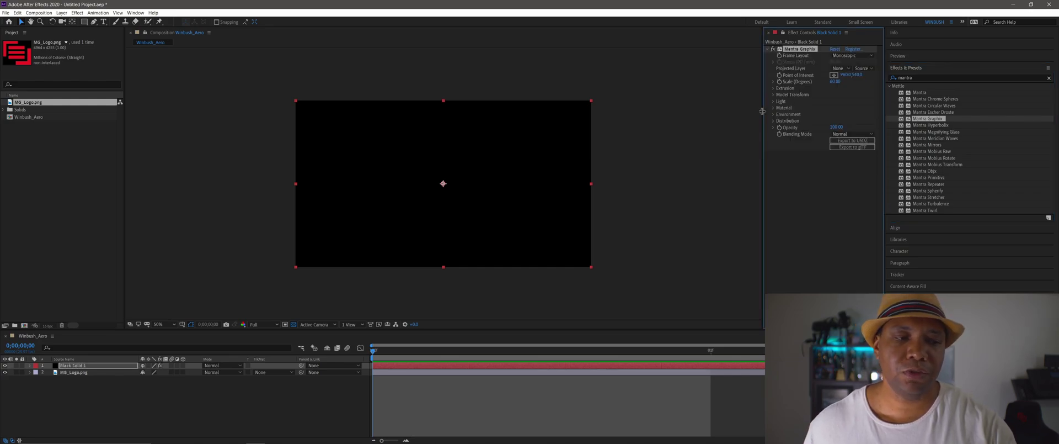
drag(762, 111, 690, 113)
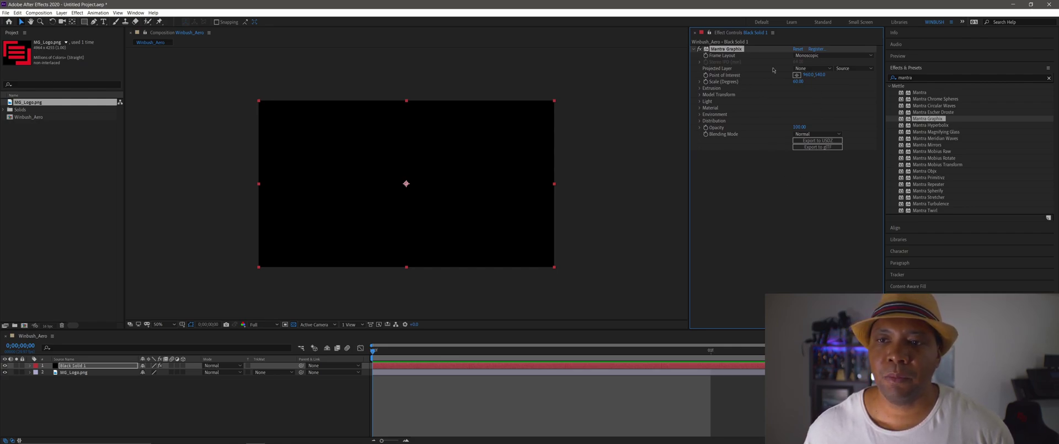
- Set Mantra Graphix's Projected Layer to 2. MG_Logo.png and check the logo at 100% and 50%
click(811, 68)
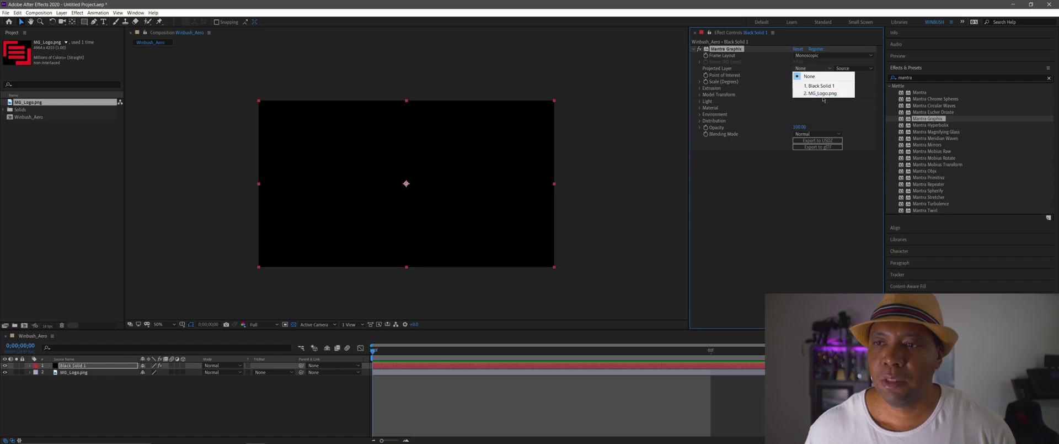
click(822, 93)
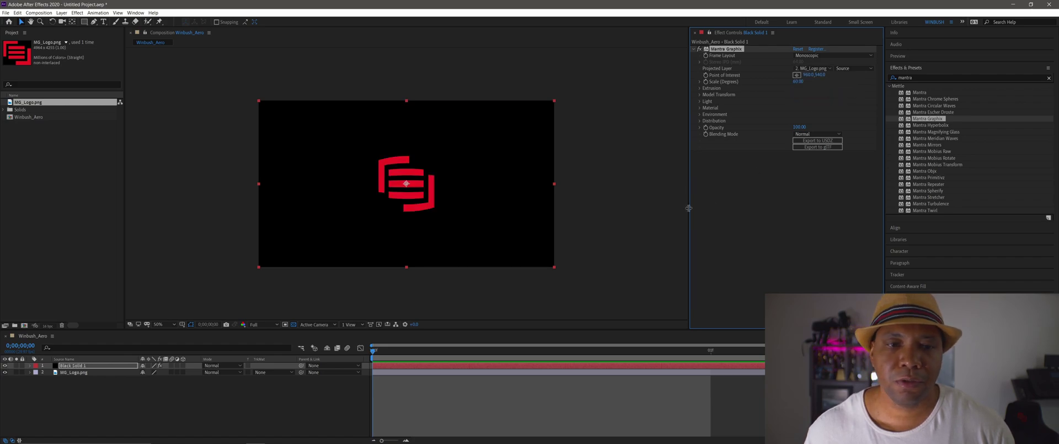
key(slash)
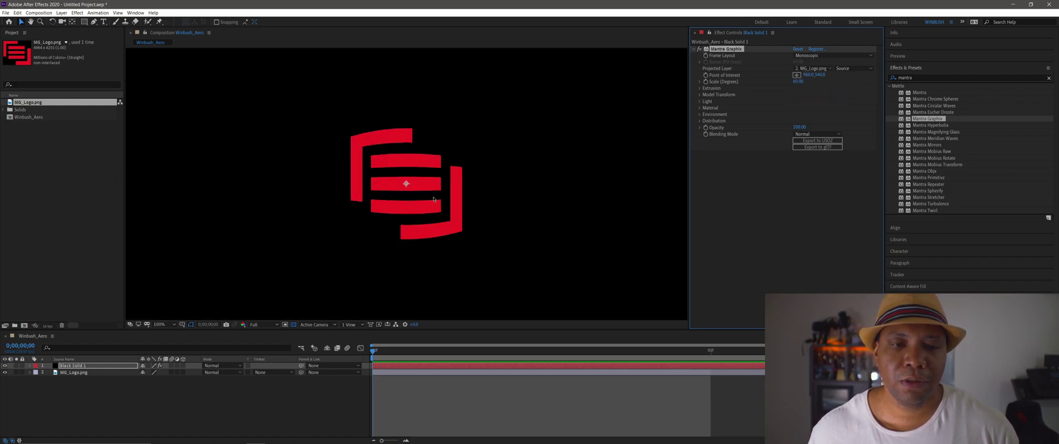
key(comma)
key(comma)
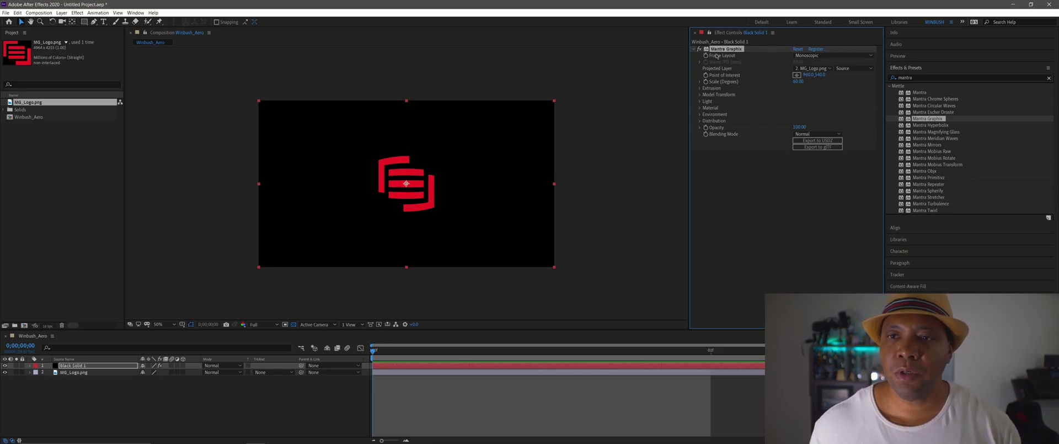
- Choose Rectilinear (Flat) as the Mantra Graphix Frame Layout
click(807, 55)
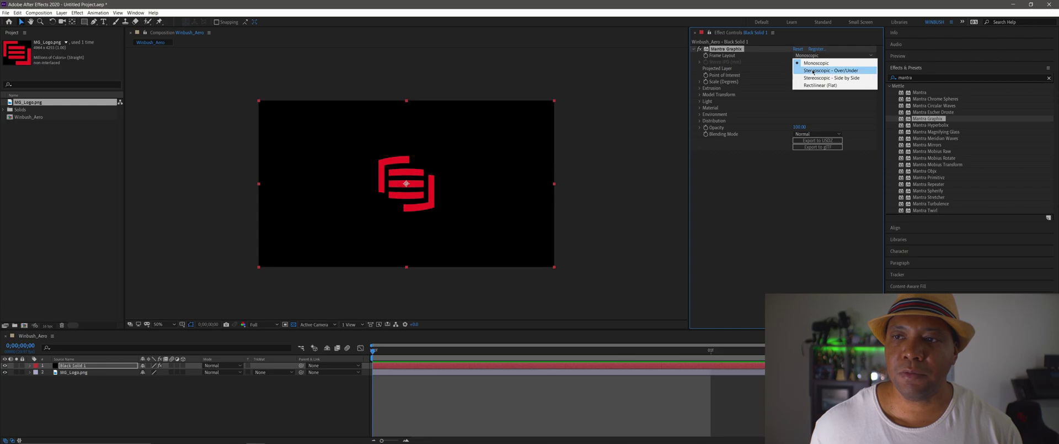
click(822, 86)
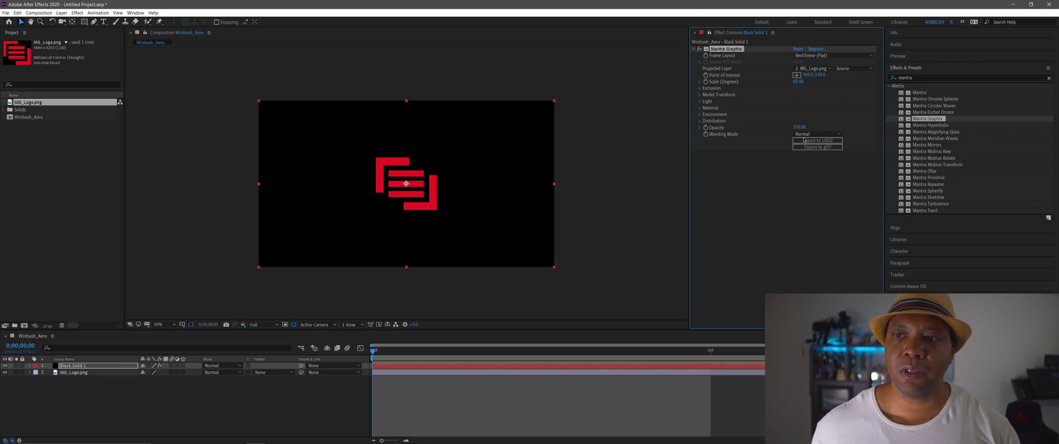
click(823, 55)
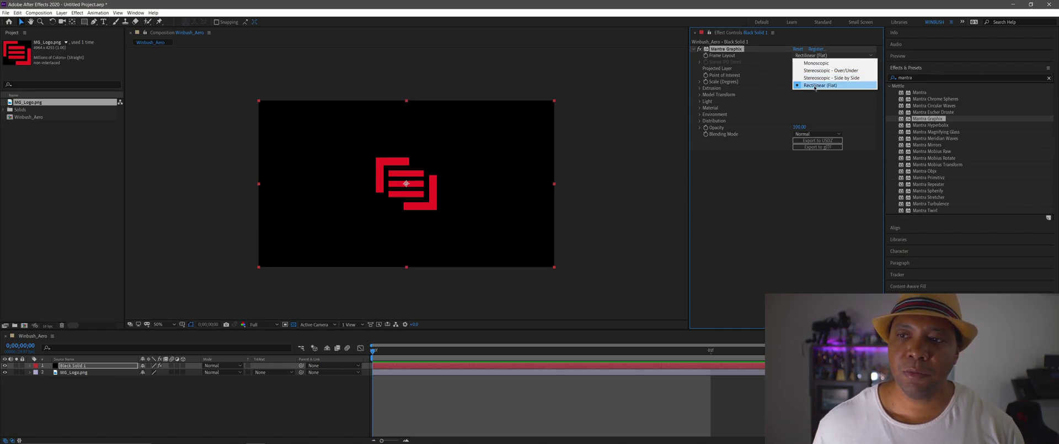
click(815, 85)
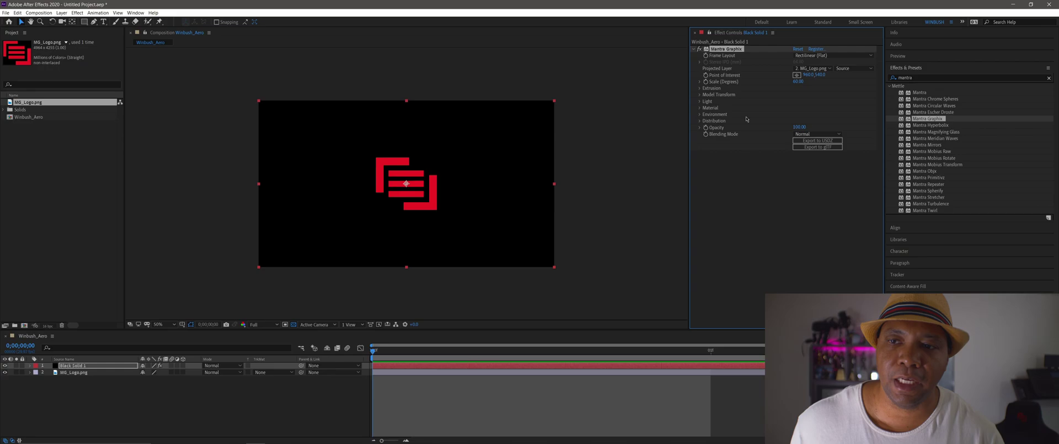
- Set the Extrusion Depth to 400, then raise it to 500
click(700, 88)
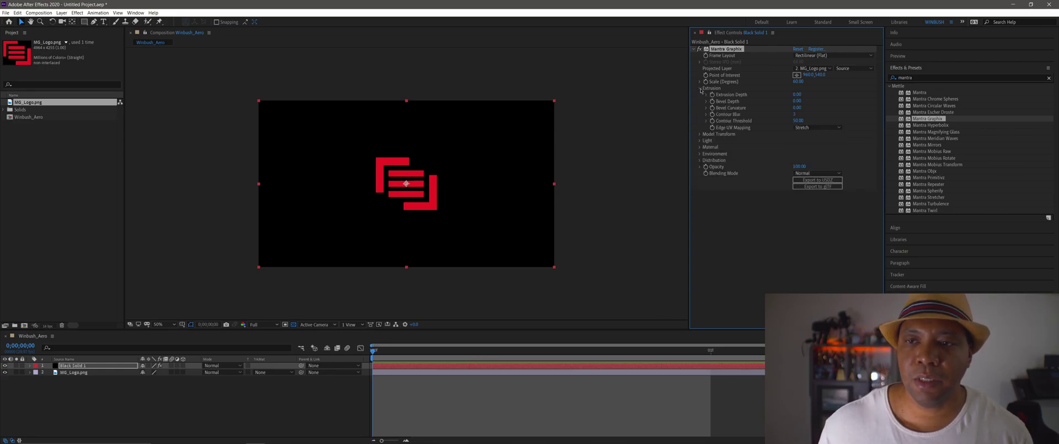
click(797, 94)
text(400)
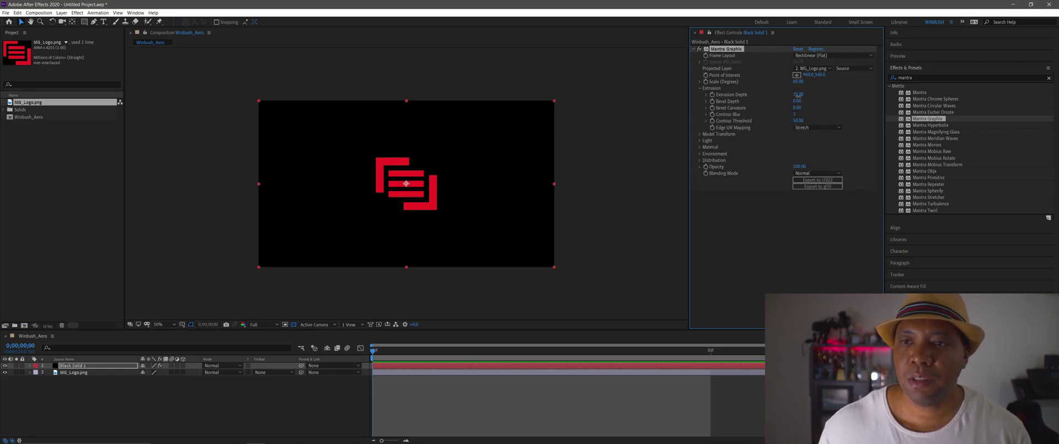
key(Return)
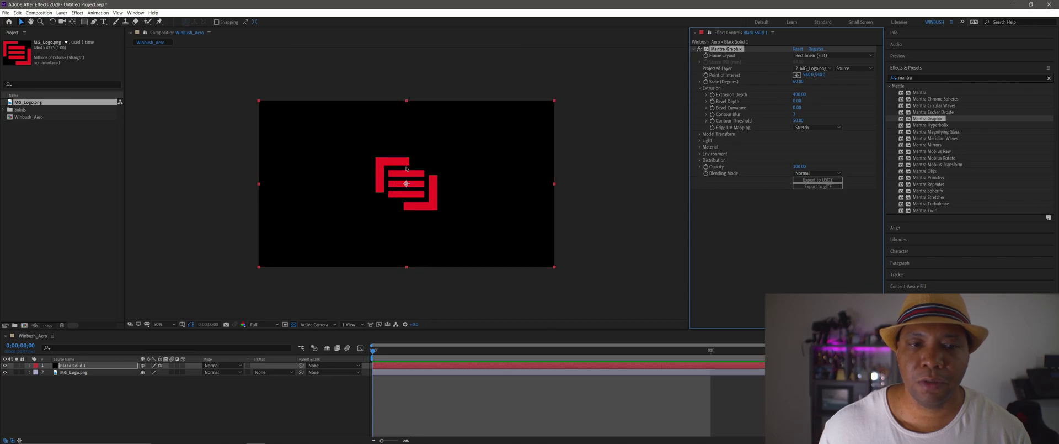
key(period)
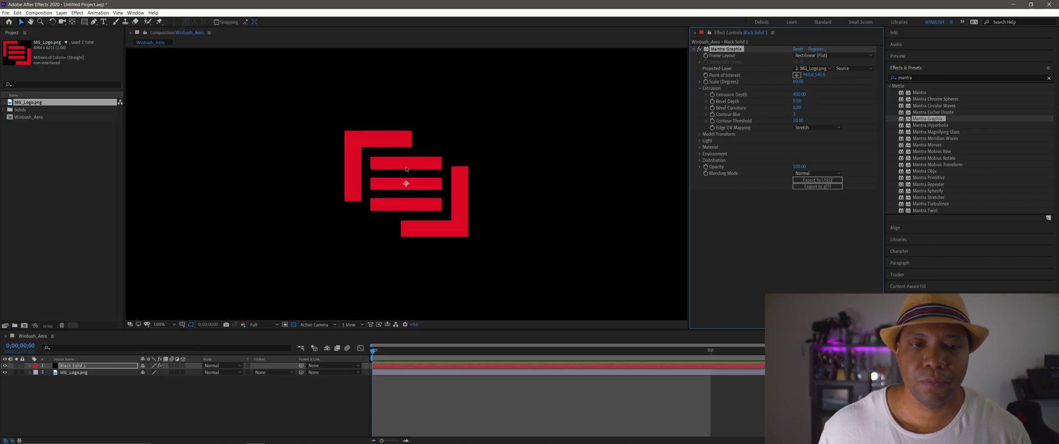
click(797, 94)
text(500)
key(Return)
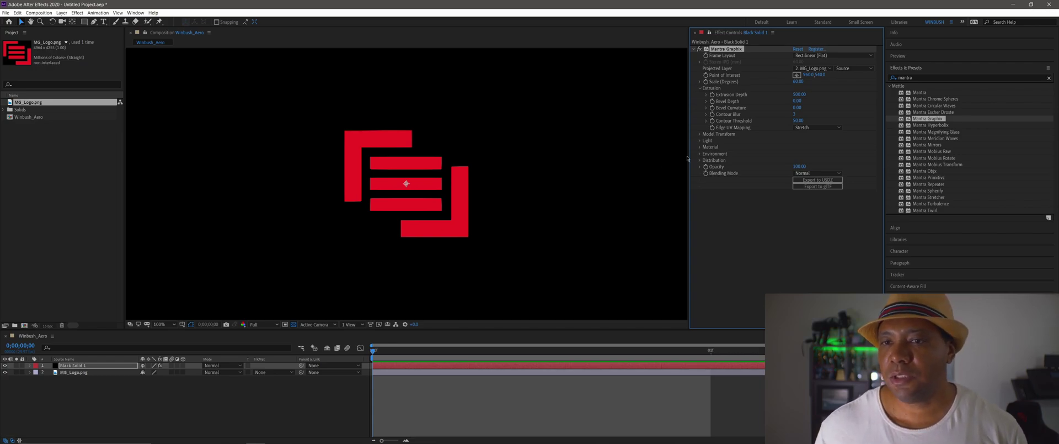
- Enable the point light, zoom to 200%, and scrub Light Azimuth to reshade the logo
click(700, 141)
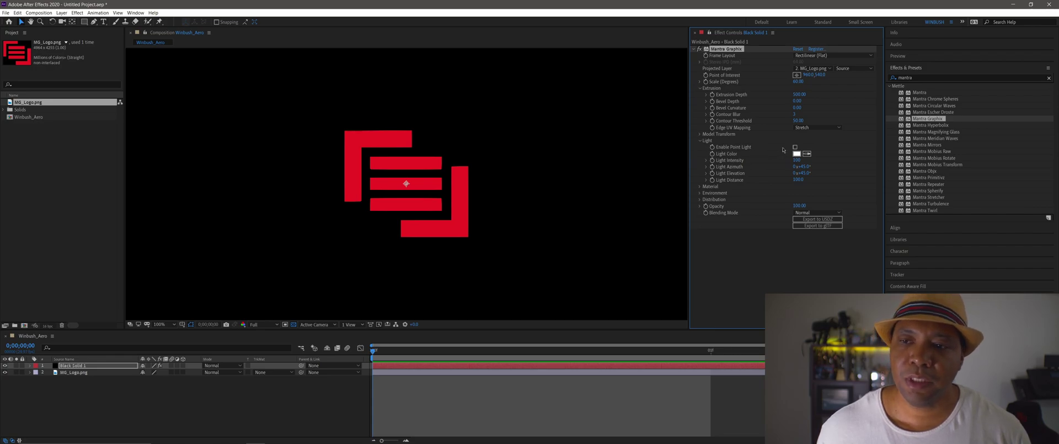
click(795, 146)
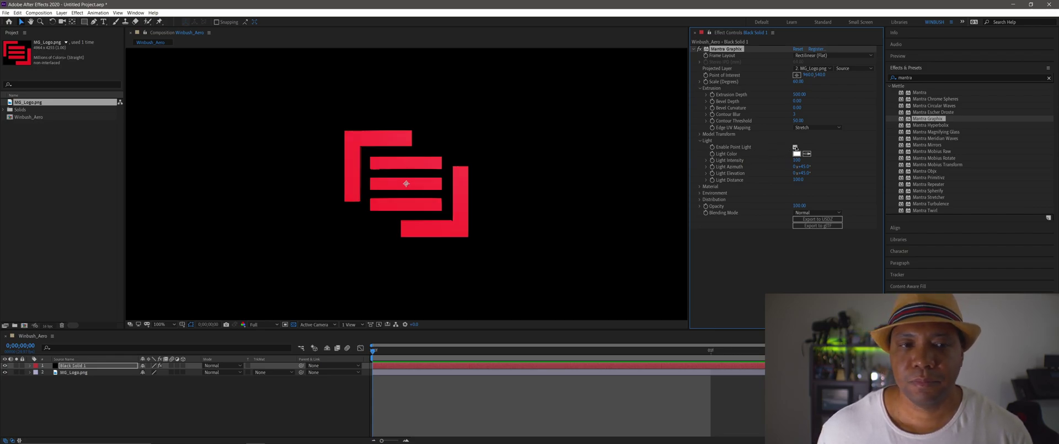
key(period)
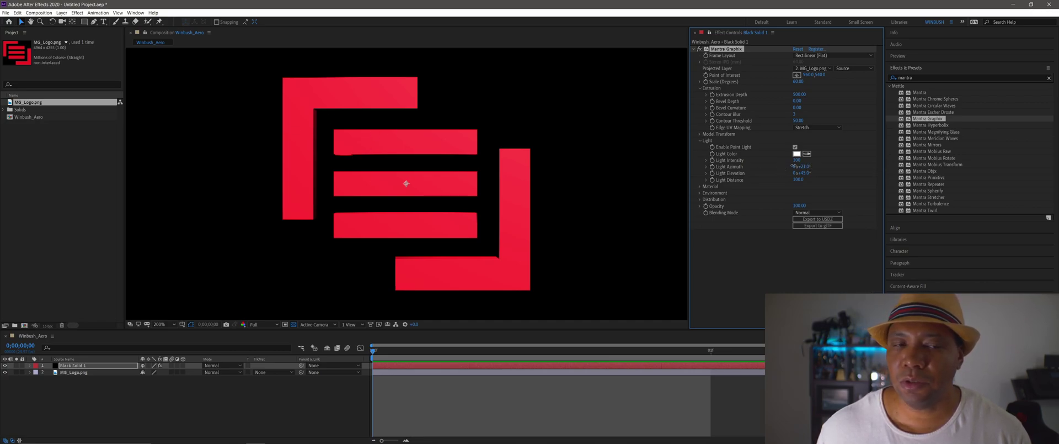
drag(793, 166, 820, 166)
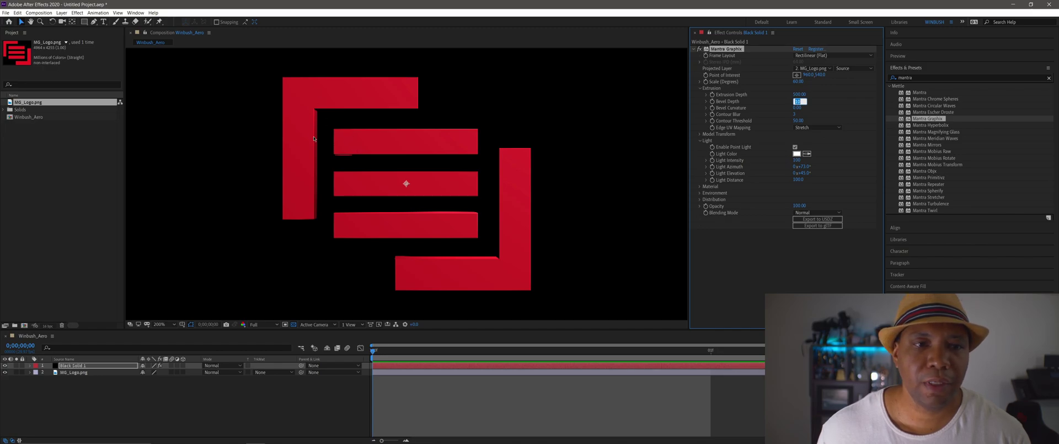
- Zoom out and back in to inspect the logo's bevelled edges
key(comma)
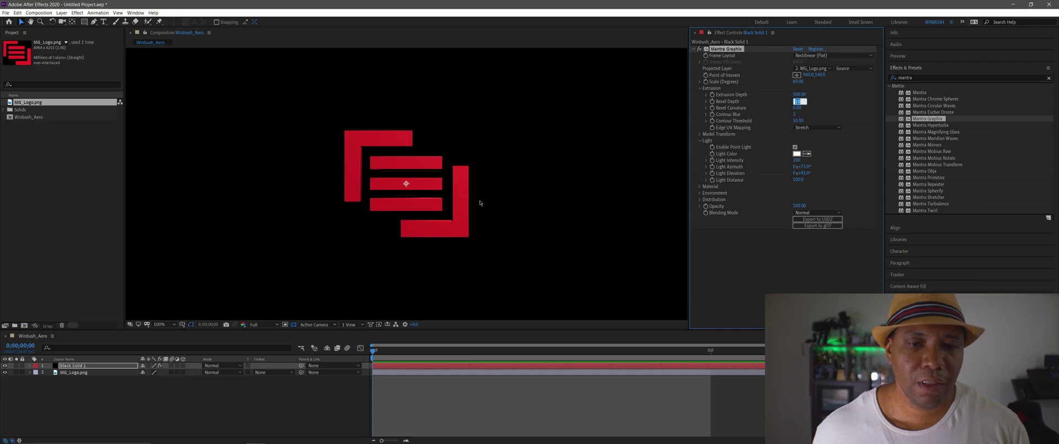
key(period)
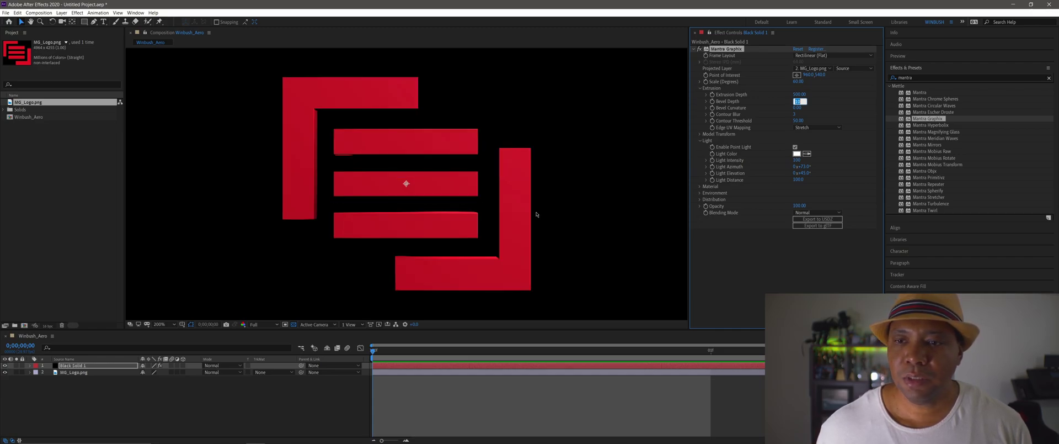
- Start the glTF export and create a GLTF folder in 4TB (D:) > TUTORIALS > AE to Aero
click(826, 226)
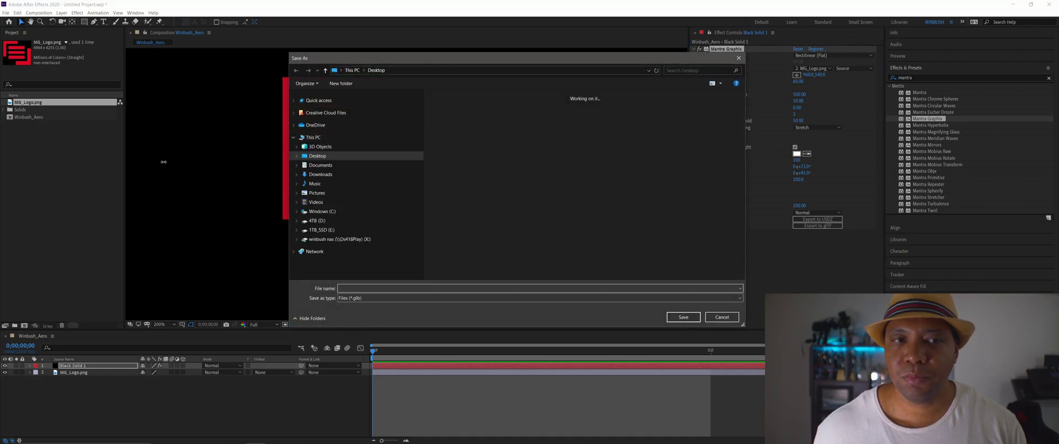
click(318, 221)
double_click(451, 132)
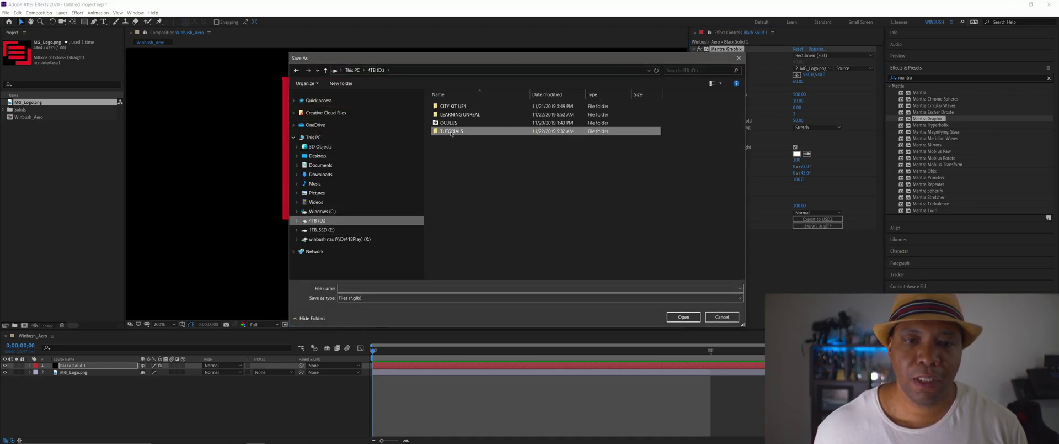
double_click(435, 121)
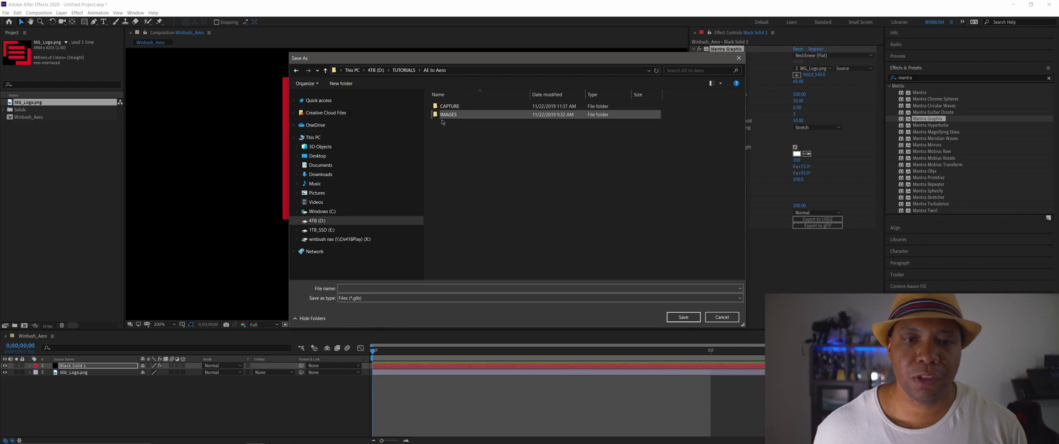
click(337, 82)
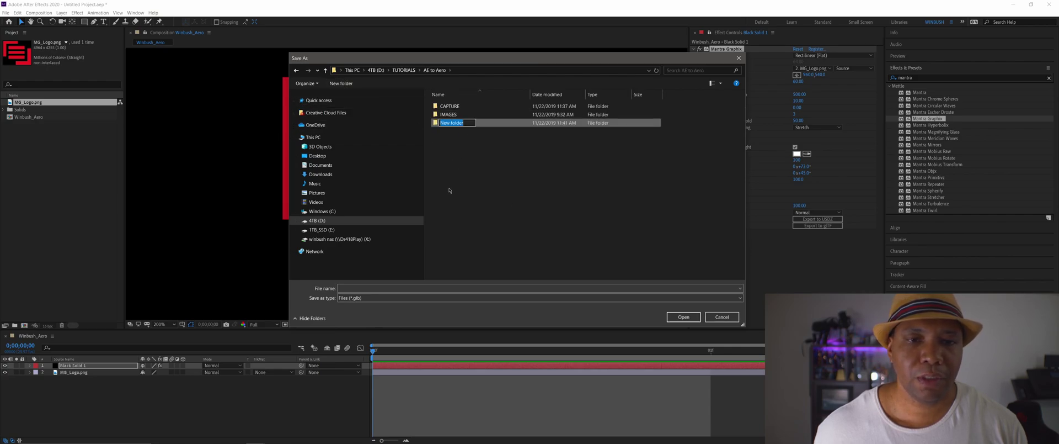
text(F)
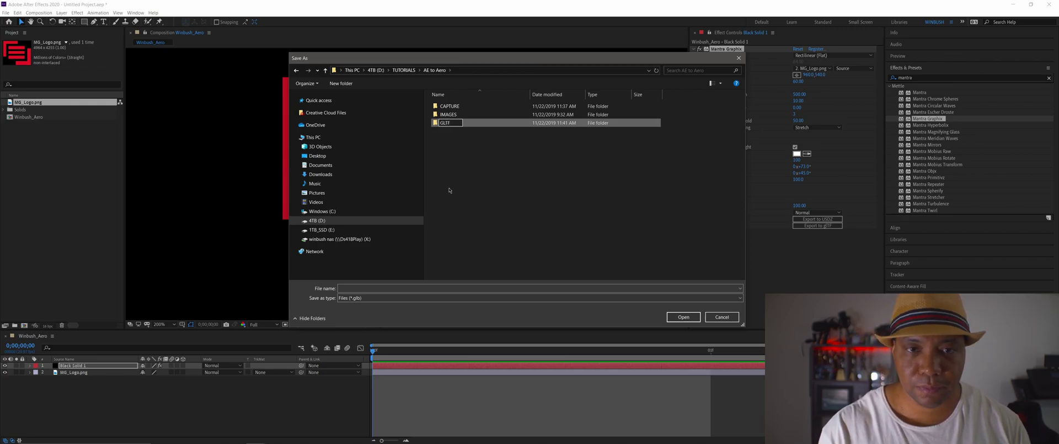
text(TF)
click(449, 190)
- Save the export as WINBUSH_LOGO.glb inside the GLTF folder
double_click(453, 114)
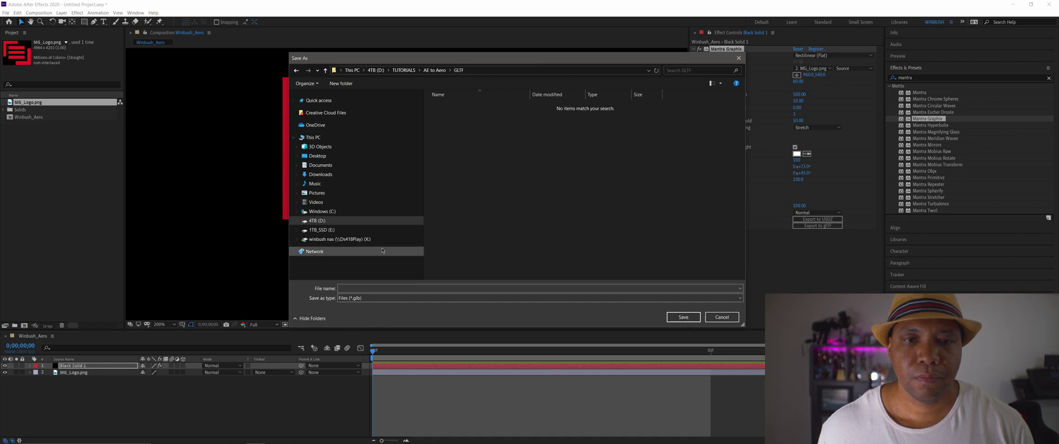
click(351, 287)
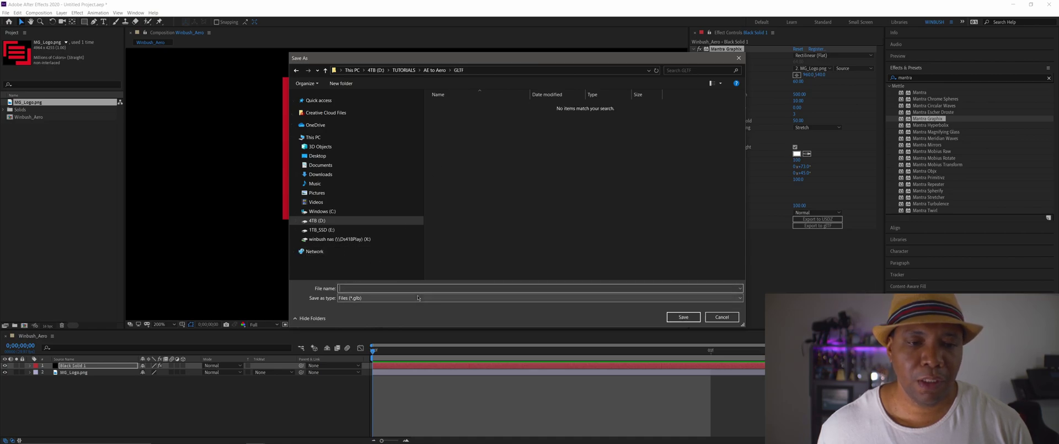
text(WINBUSH_LOGO)
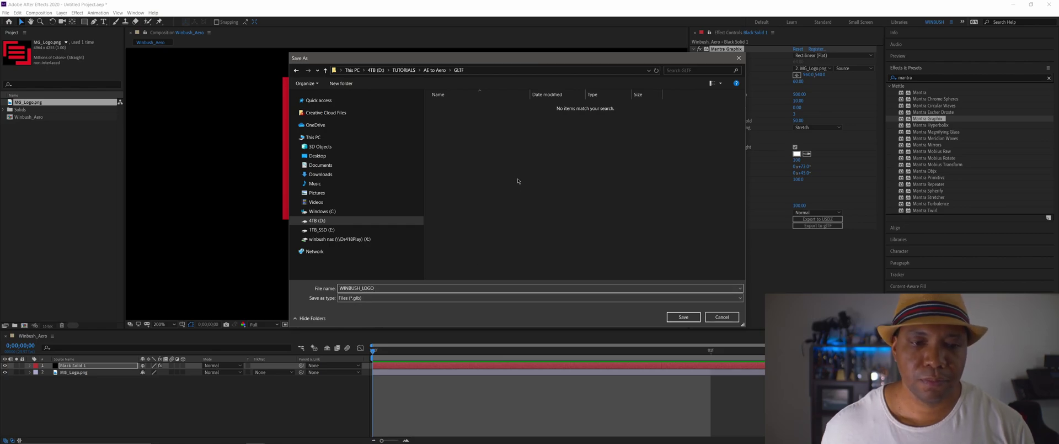
key(Return)
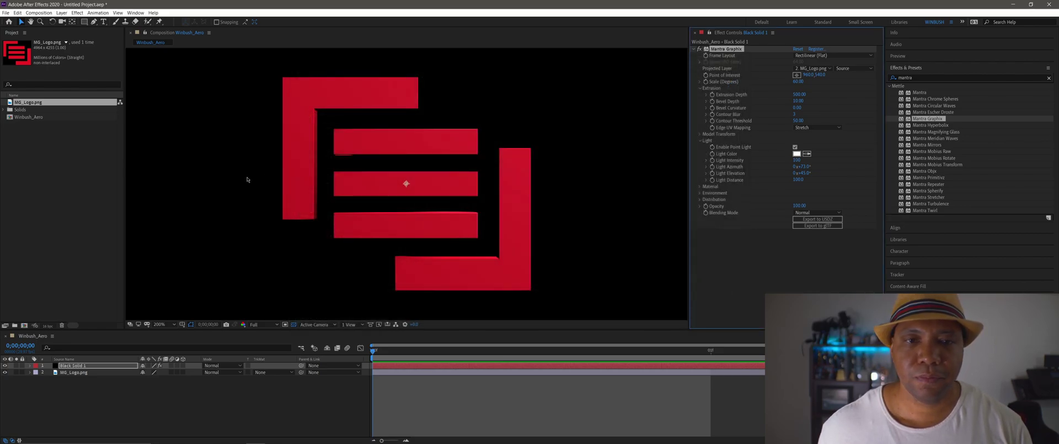
- Preview WINBUSH_LOGO.glb in the GLTF folder and widen Explorer to show its 3D Object type and 197 KB size
click(216, 436)
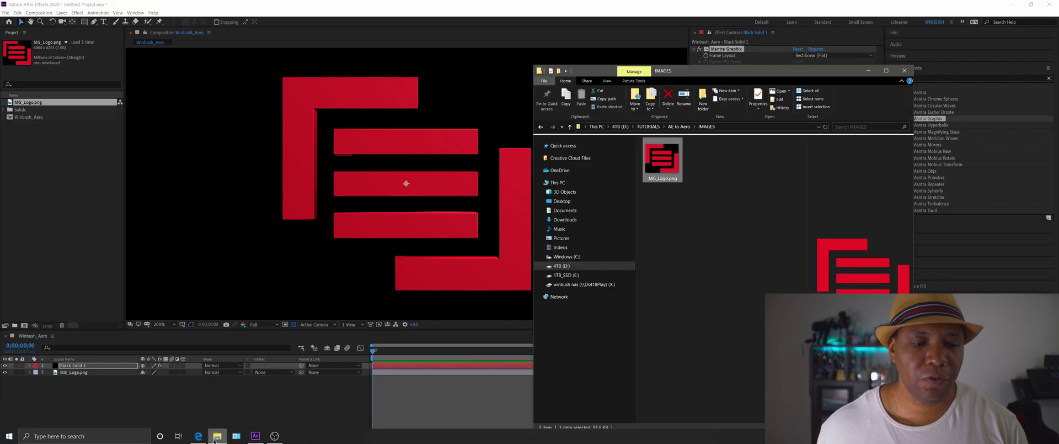
click(675, 128)
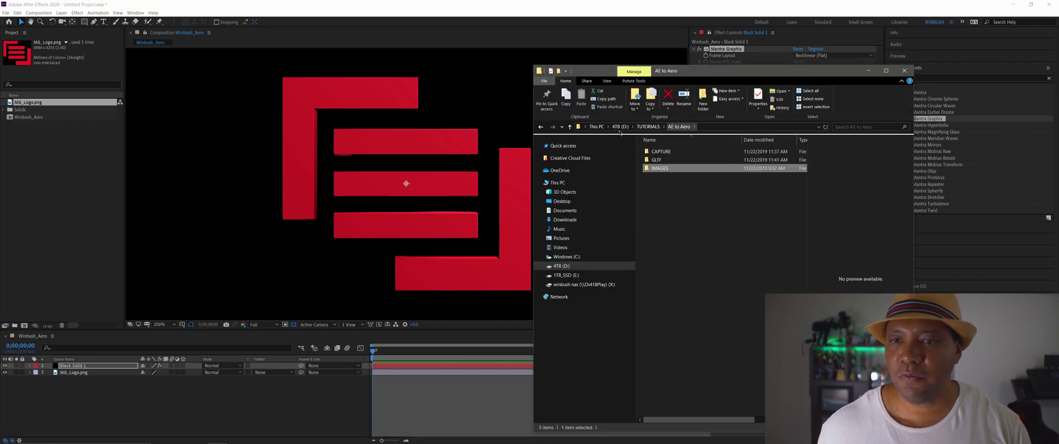
double_click(656, 159)
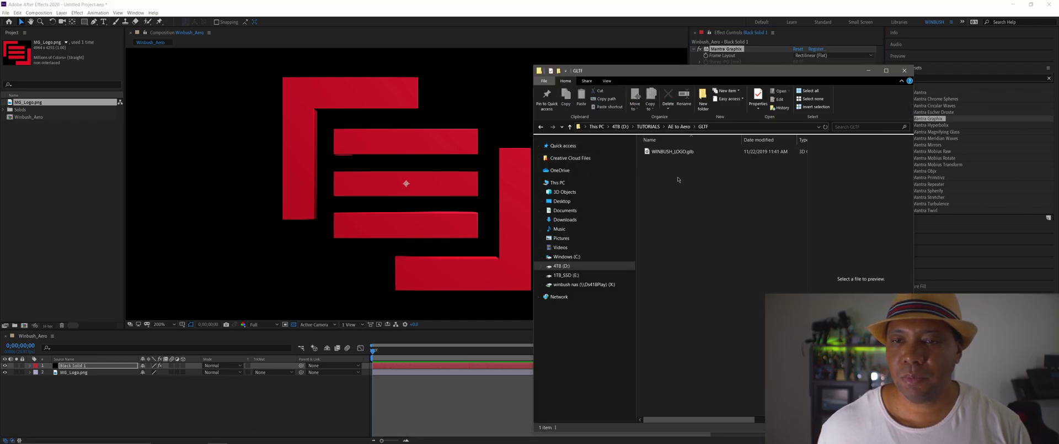
click(684, 151)
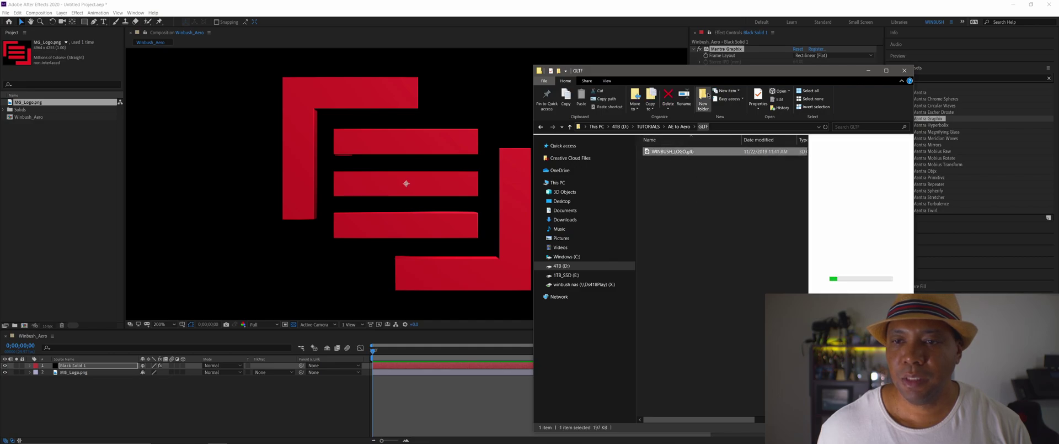
drag(710, 73, 430, 30)
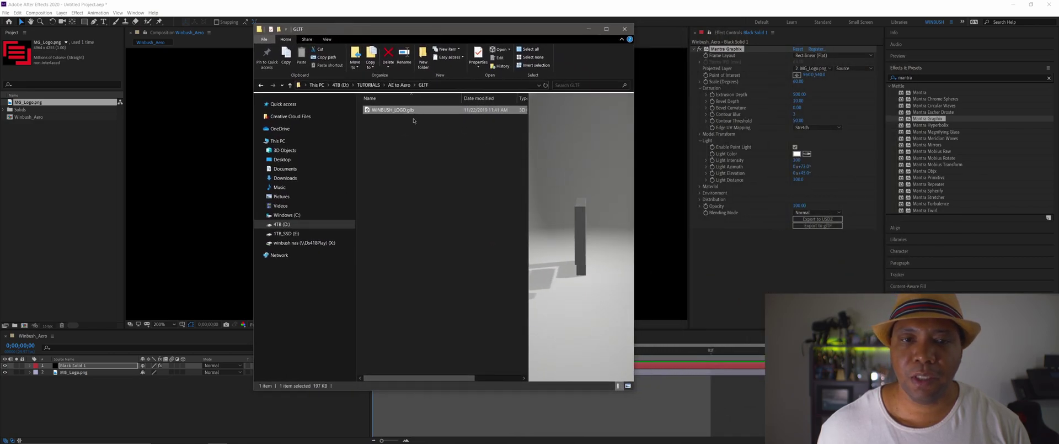
drag(634, 257, 695, 257)
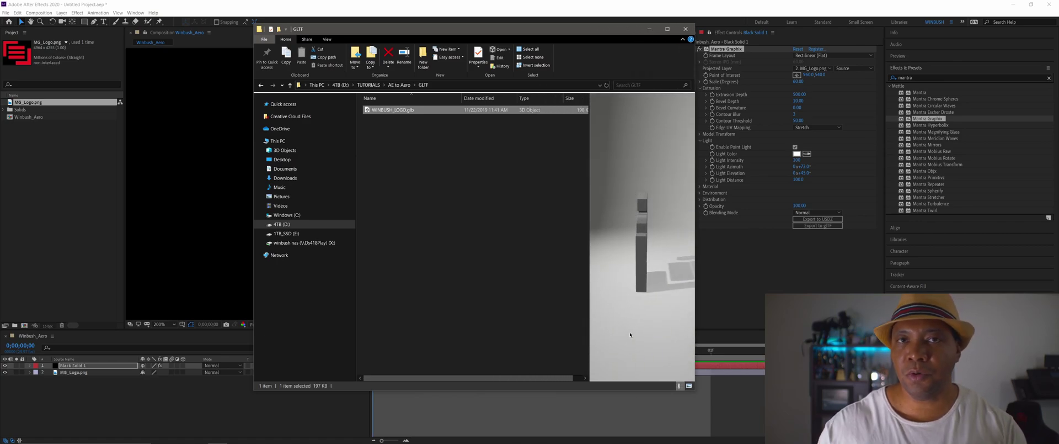
double_click(394, 110)
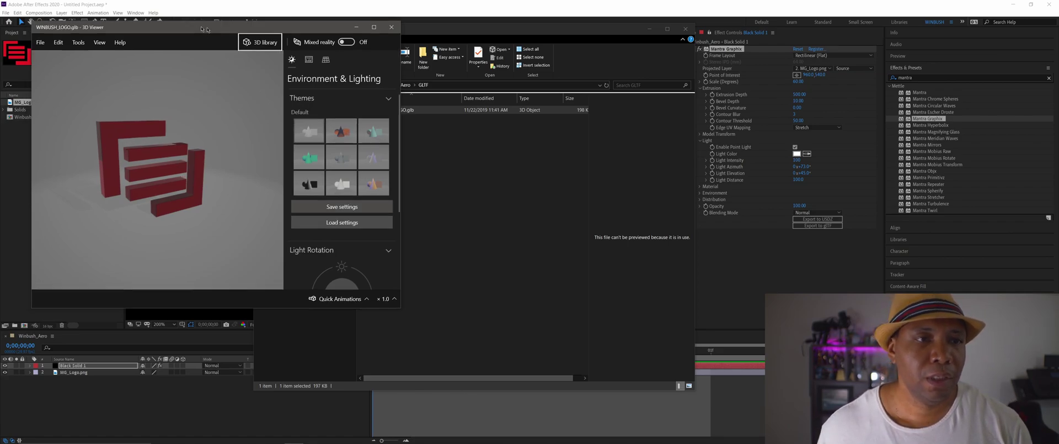
drag(196, 28, 413, 40)
drag(359, 189, 324, 194)
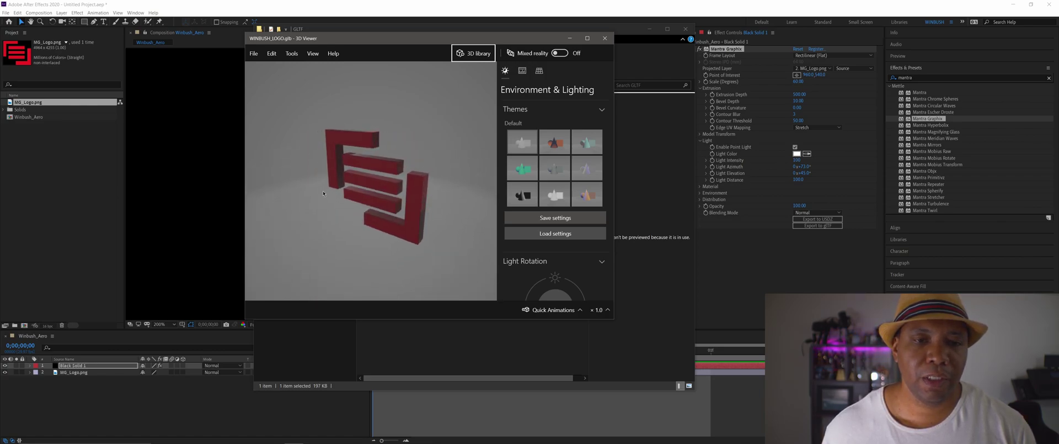
click(605, 38)
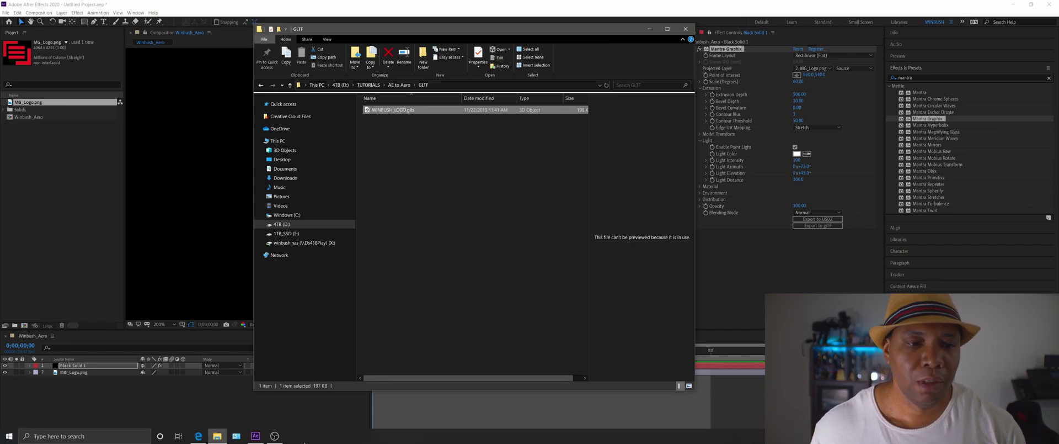
- Open a second Explorer window on the right showing Creative Cloud Files › Project Aero › Input Assets
click(223, 437)
right_click(221, 437)
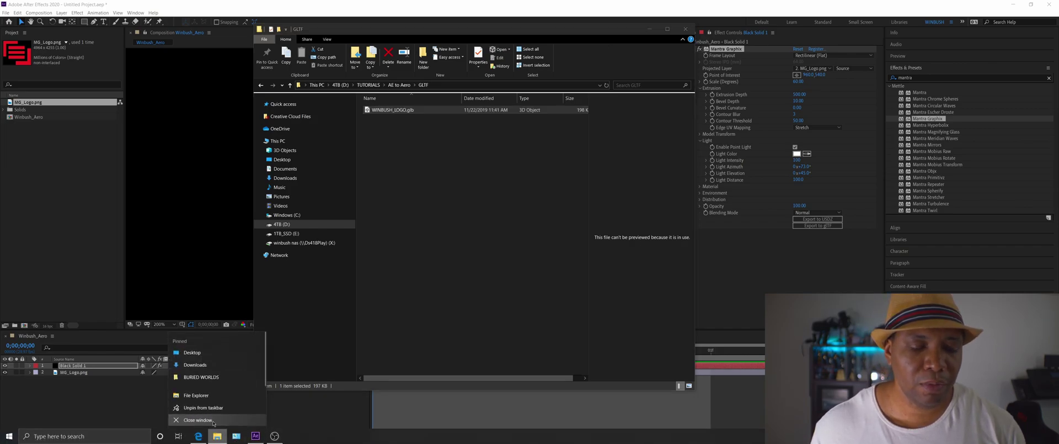
click(207, 395)
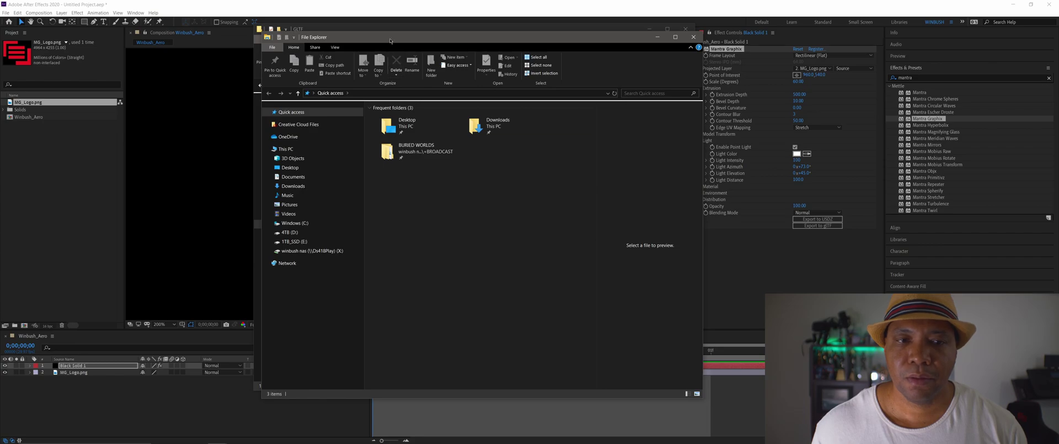
drag(390, 40, 711, 60)
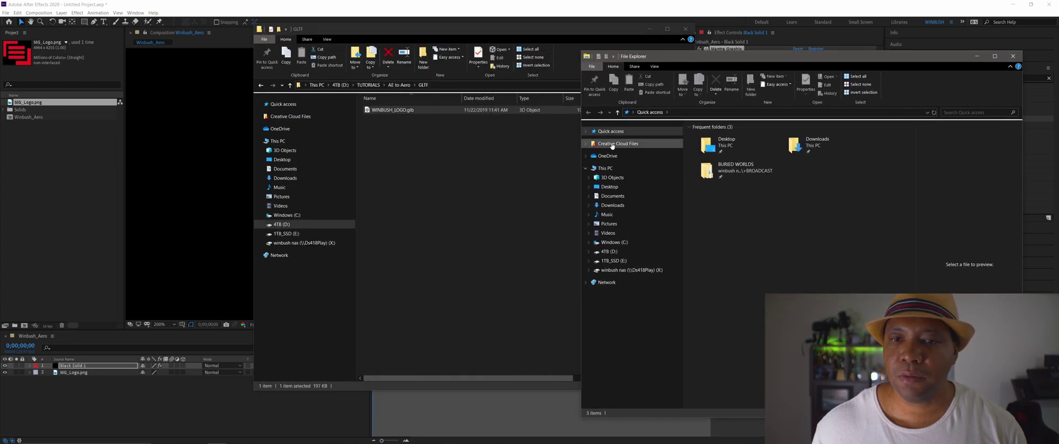
click(613, 144)
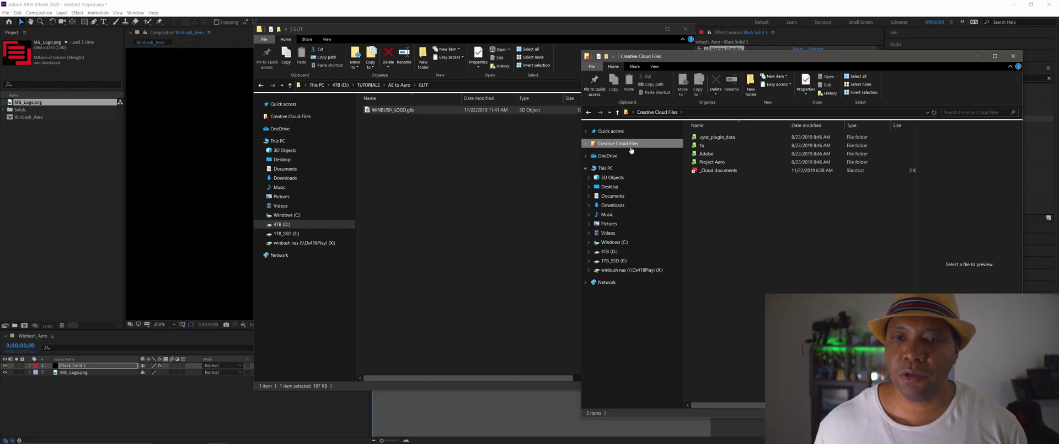
double_click(712, 162)
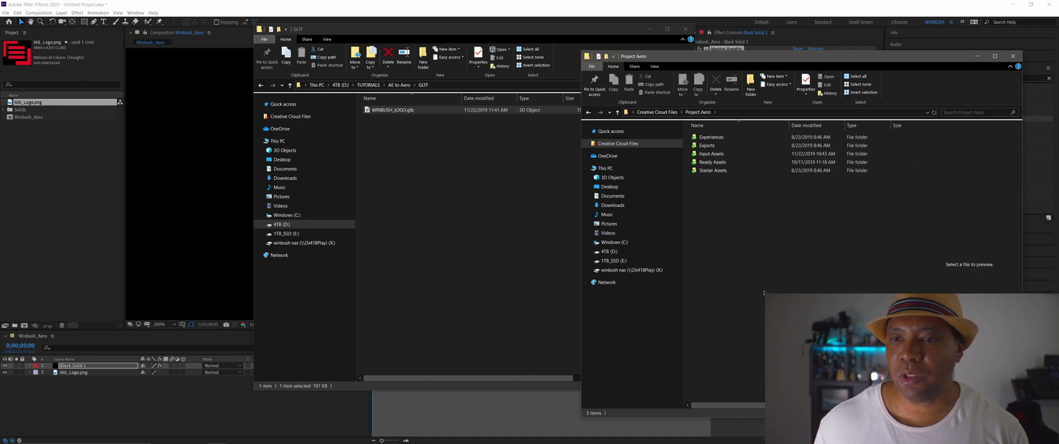
double_click(711, 154)
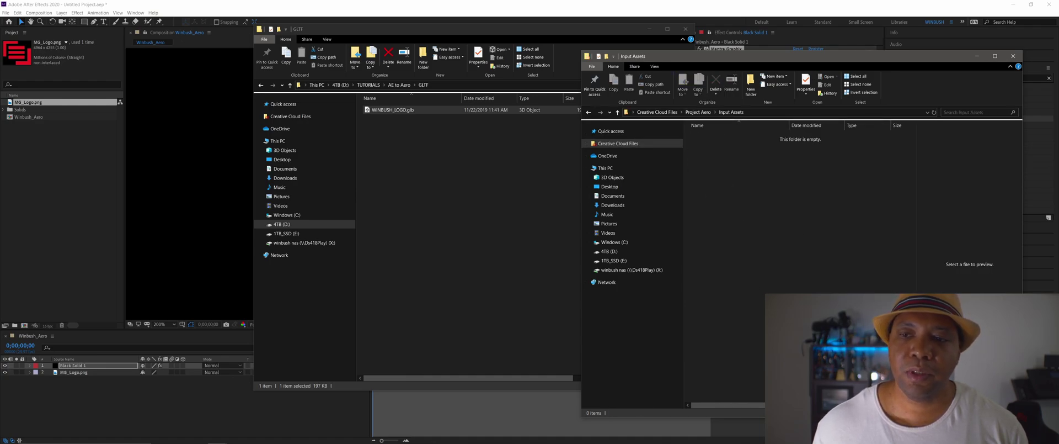
- Copy WINBUSH_LOGO.glb from the GLTF folder into Input Assets and reposition that window
click(428, 111)
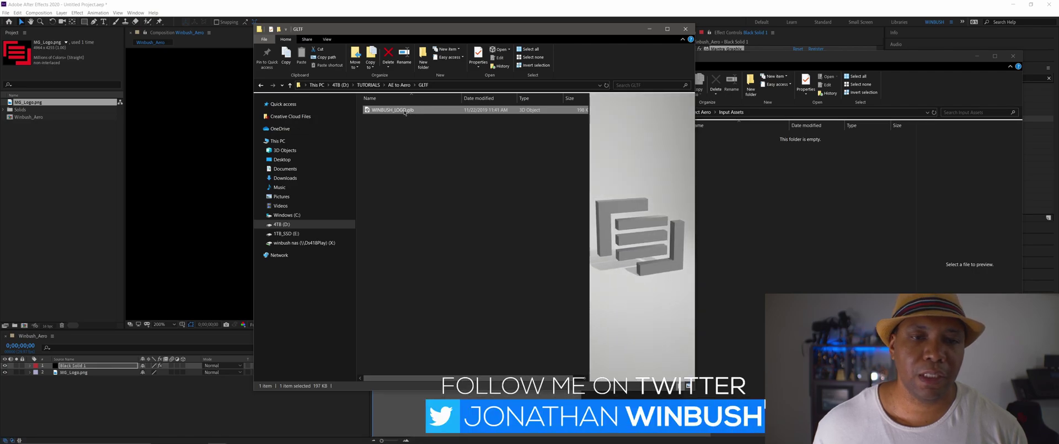
drag(428, 111, 849, 217)
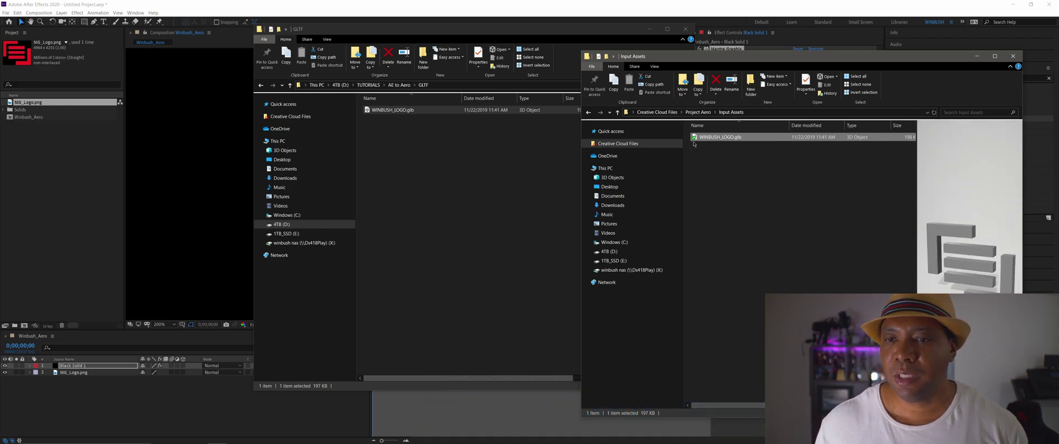
drag(725, 54, 627, 42)
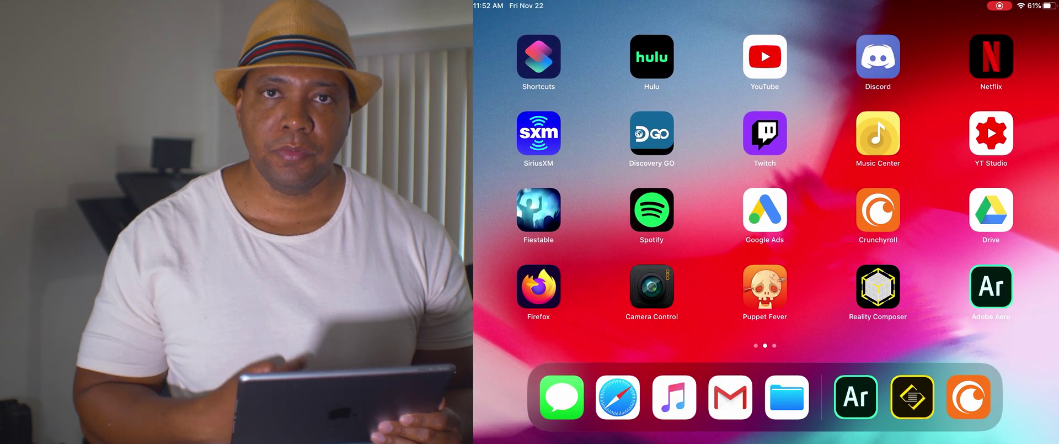
- Launch Adobe Aero on the iPad and create a new AR scene anchored on the desk
click(991, 286)
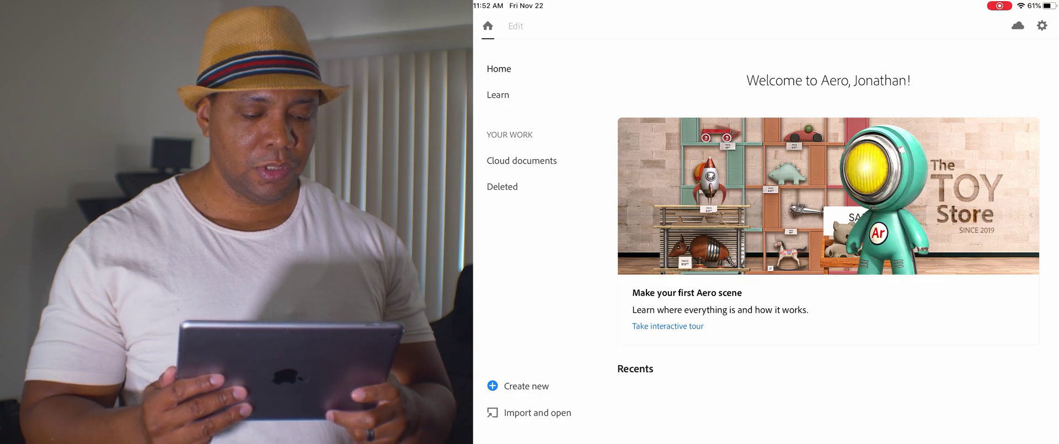
click(518, 385)
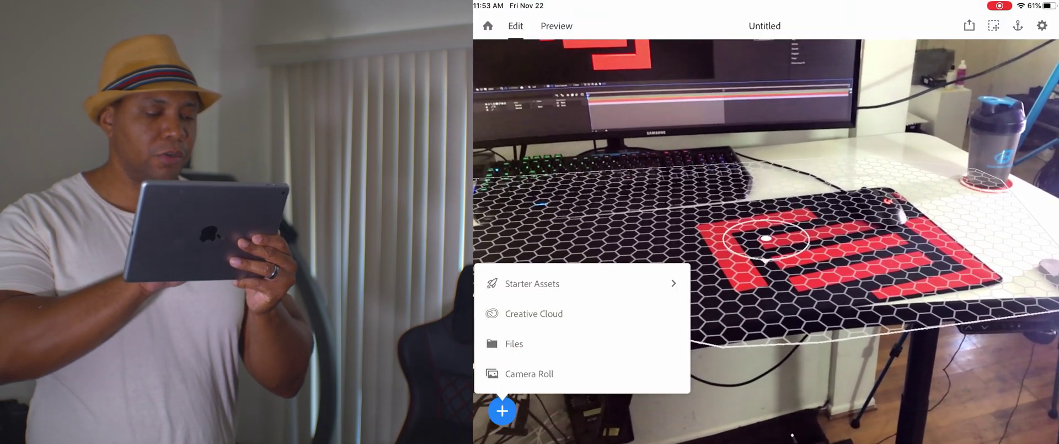
- Add WINBUSH_LOGO.glb from Creative Cloud Input Assets, place it on the desk, and select it
click(534, 313)
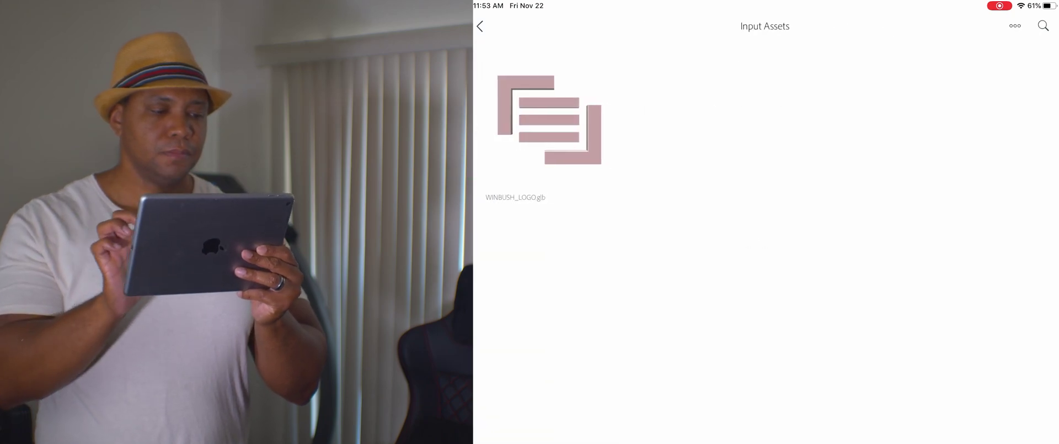
click(549, 119)
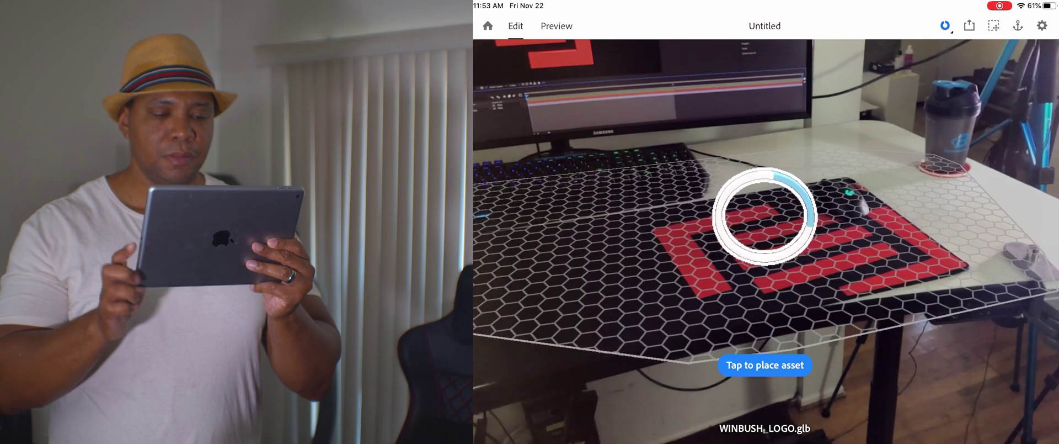
click(764, 221)
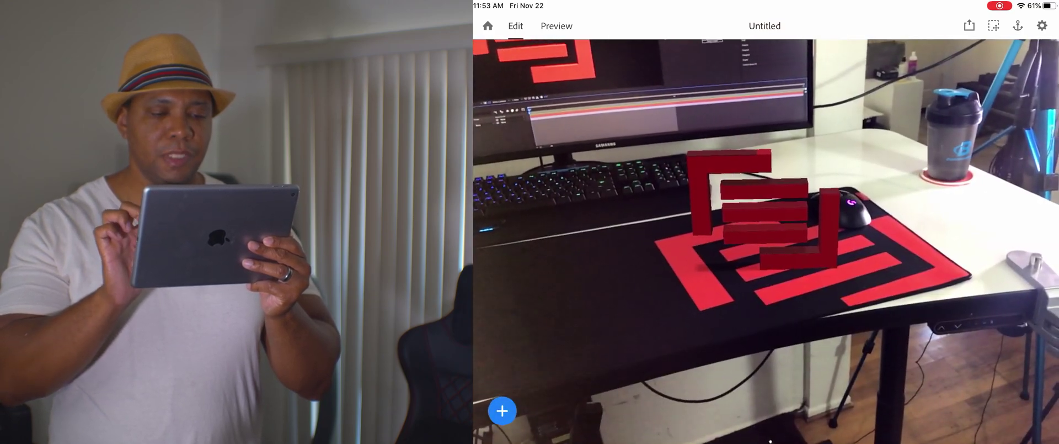
click(762, 209)
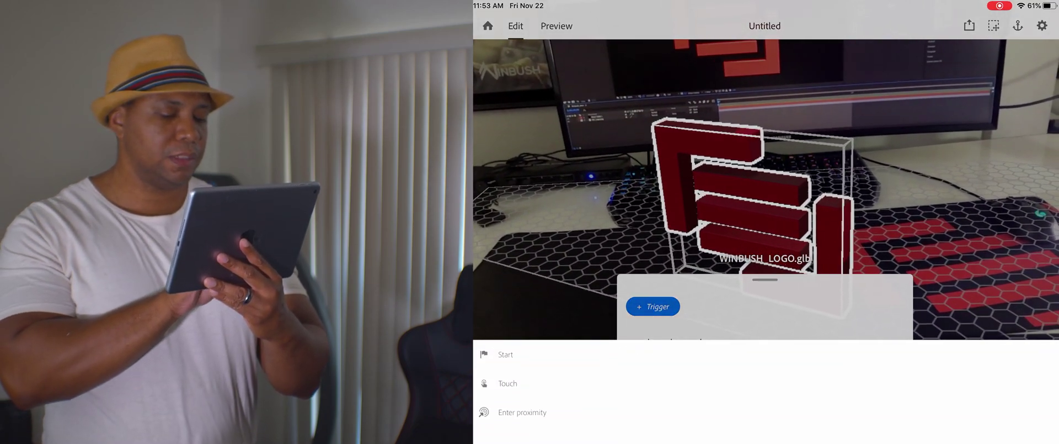
- Give the logo a Touch trigger with a Spin action
click(508, 383)
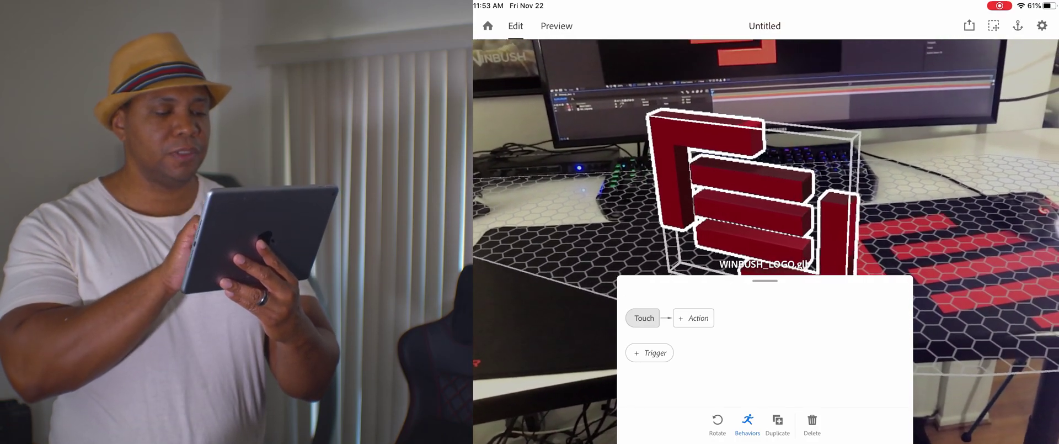
click(694, 317)
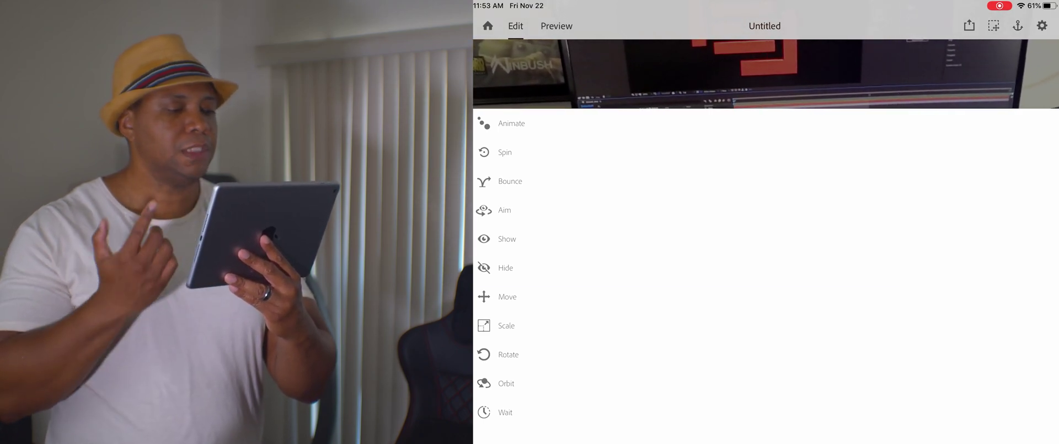
click(504, 152)
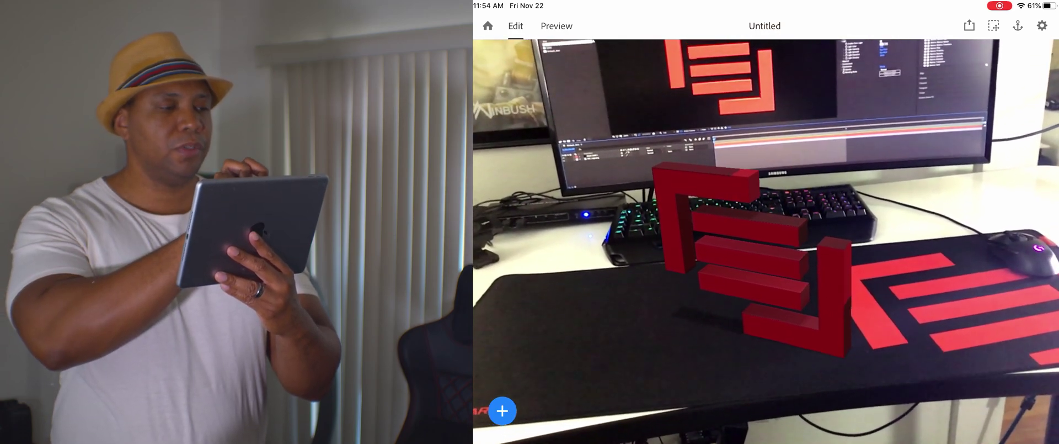
- Switch the AR scene to Preview mode
click(557, 25)
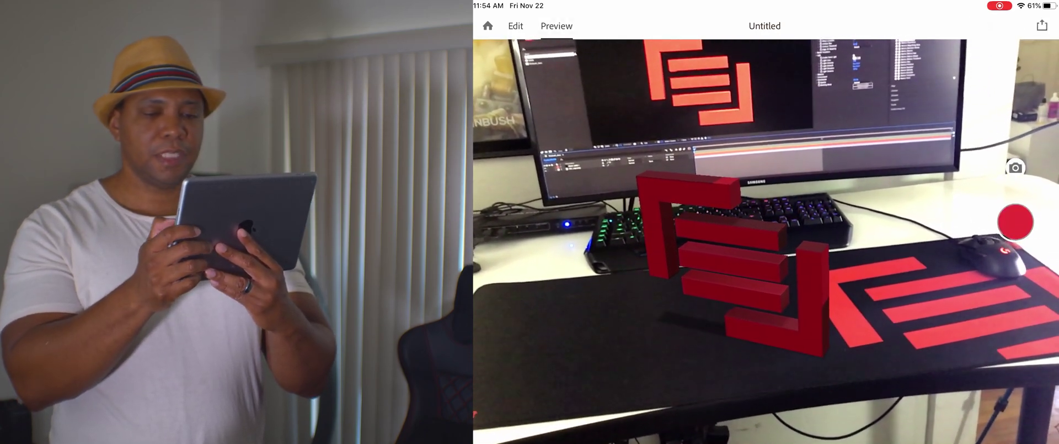